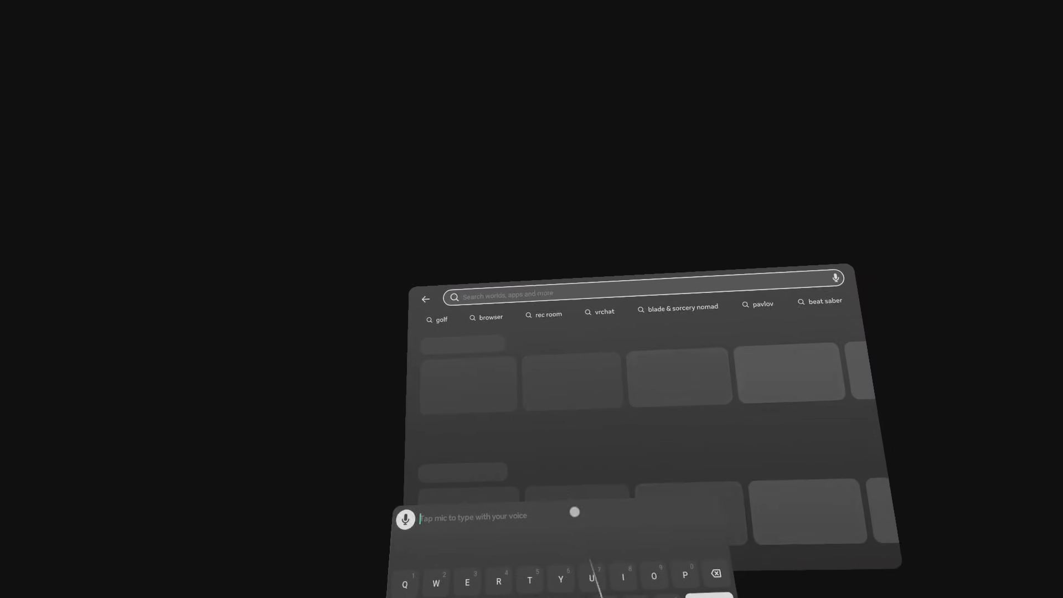
Search the Store for 'Mobil', open the Mobile VR Station listing and start its download.
type("Mobile")
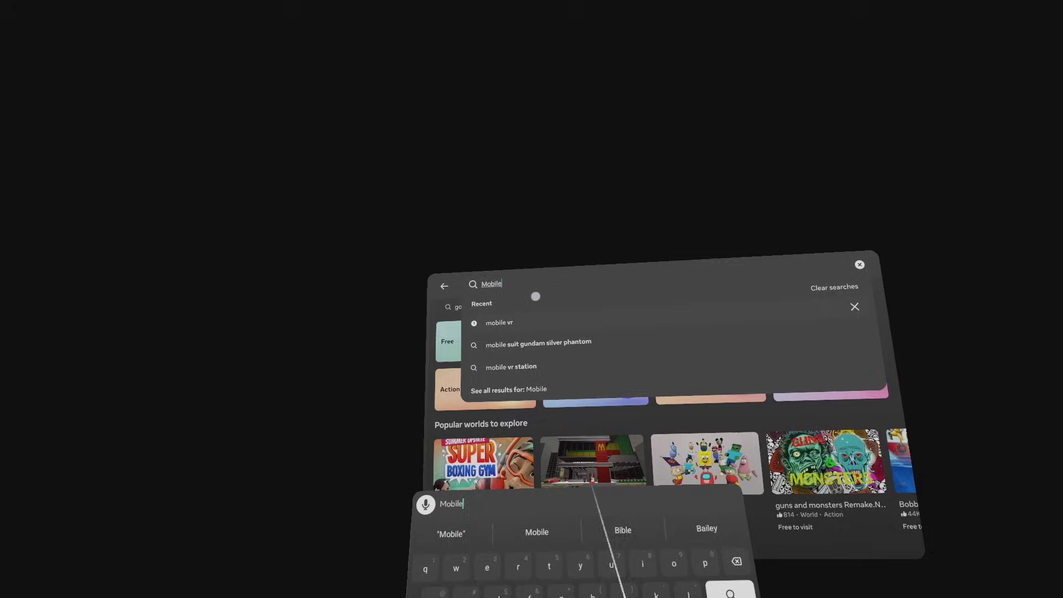
left_click(515, 304)
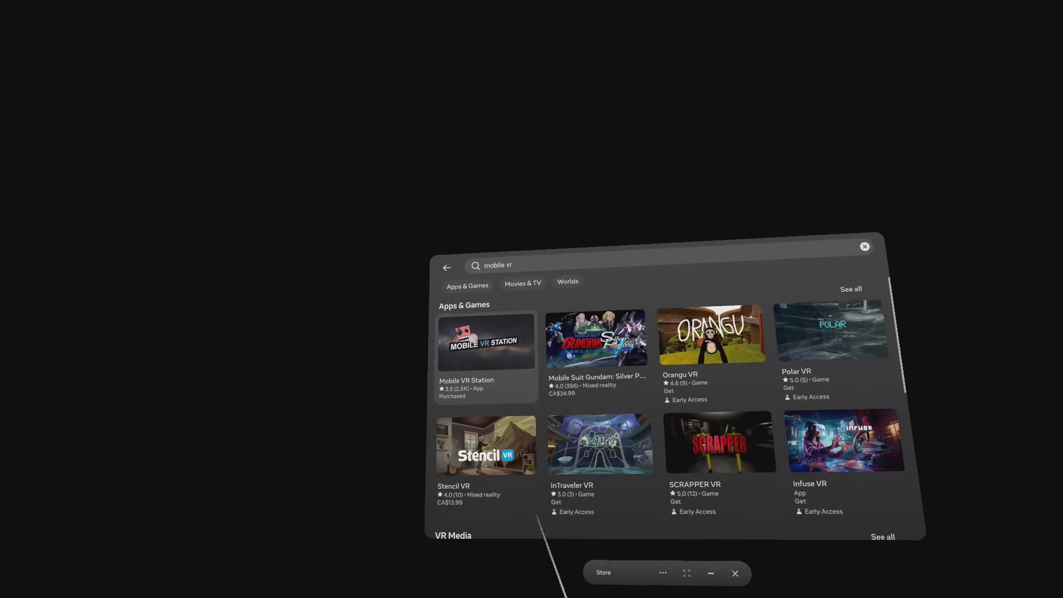
left_click(519, 340)
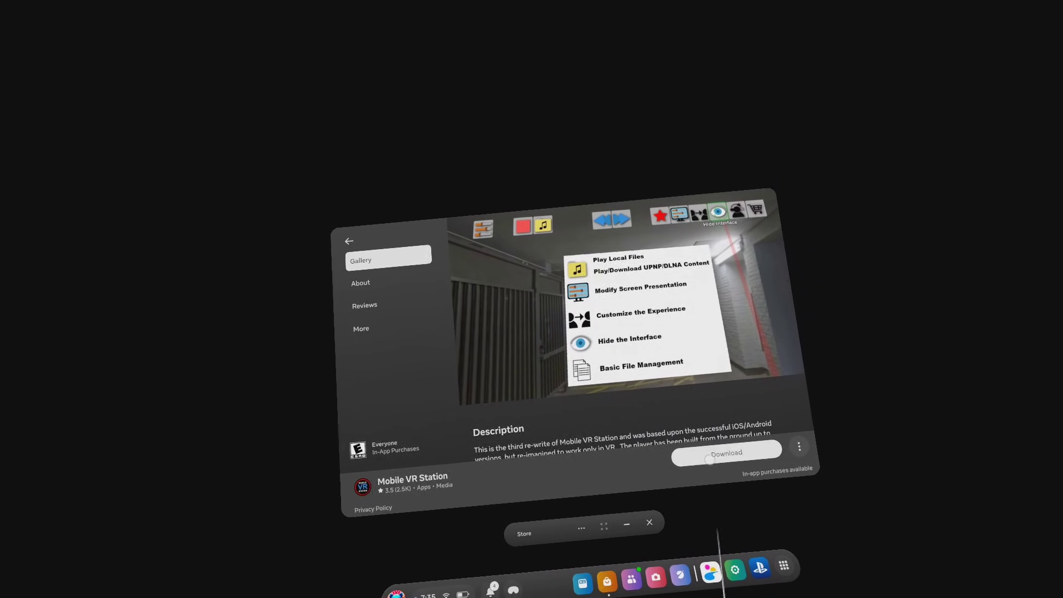
left_click(702, 458)
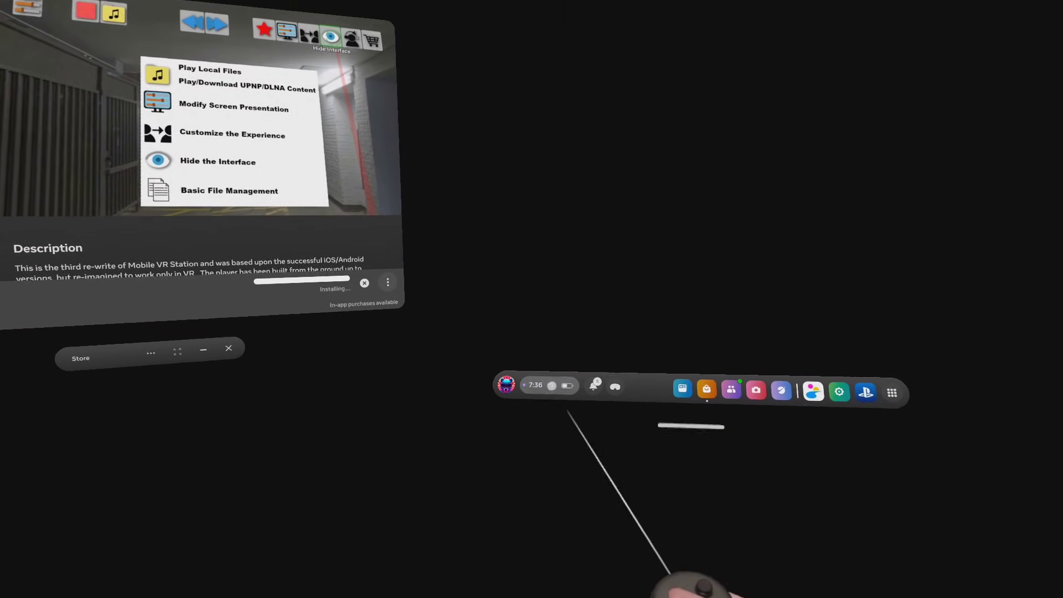
Start the newly installed Mobile VR Station, then open the headset's Privacy & safety settings.
left_click(491, 543)
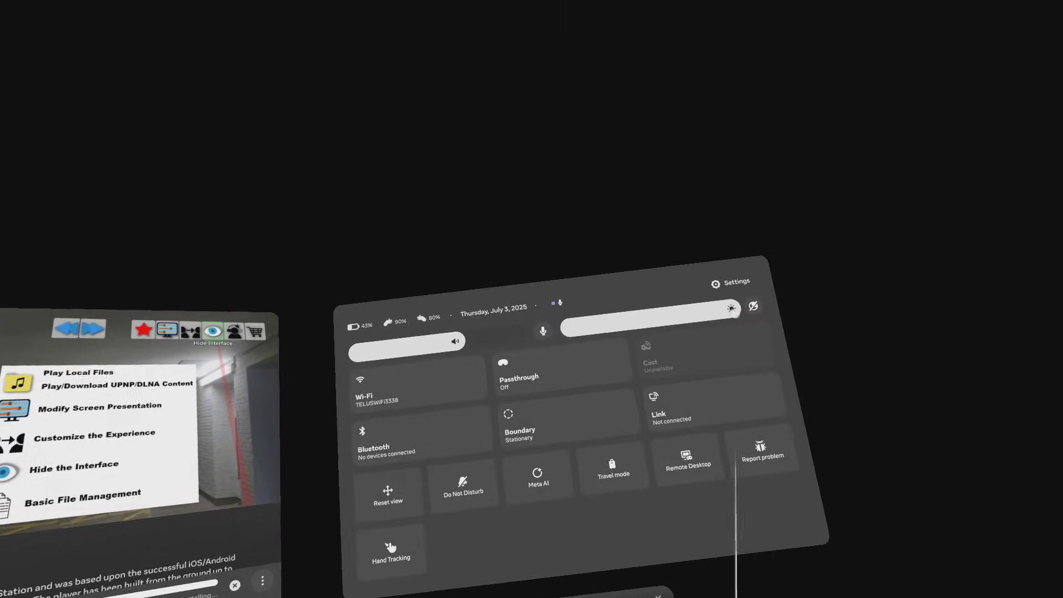
left_click(760, 271)
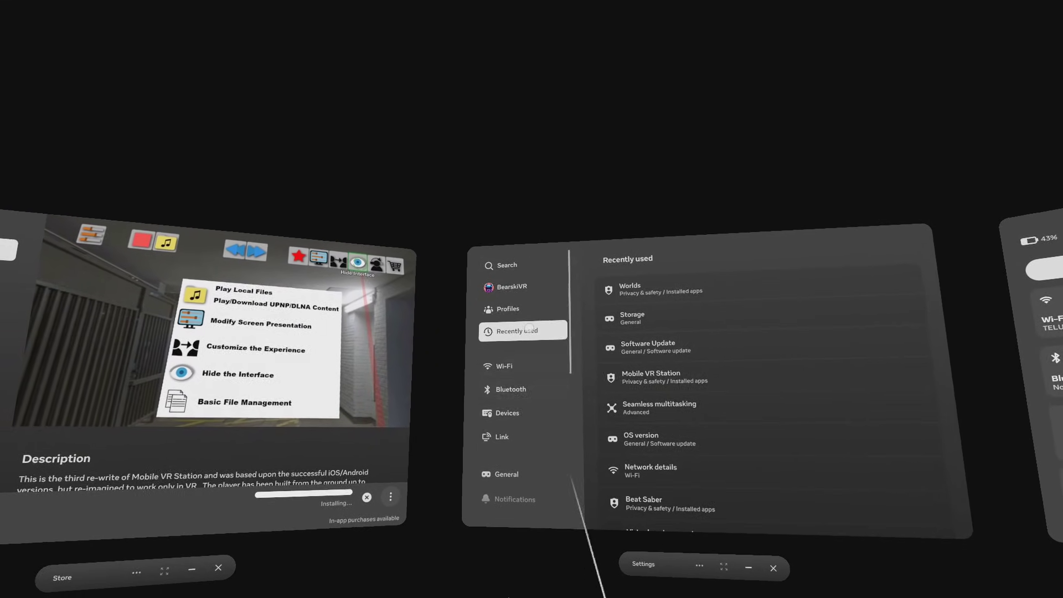
scroll(543, 395, "down", 1)
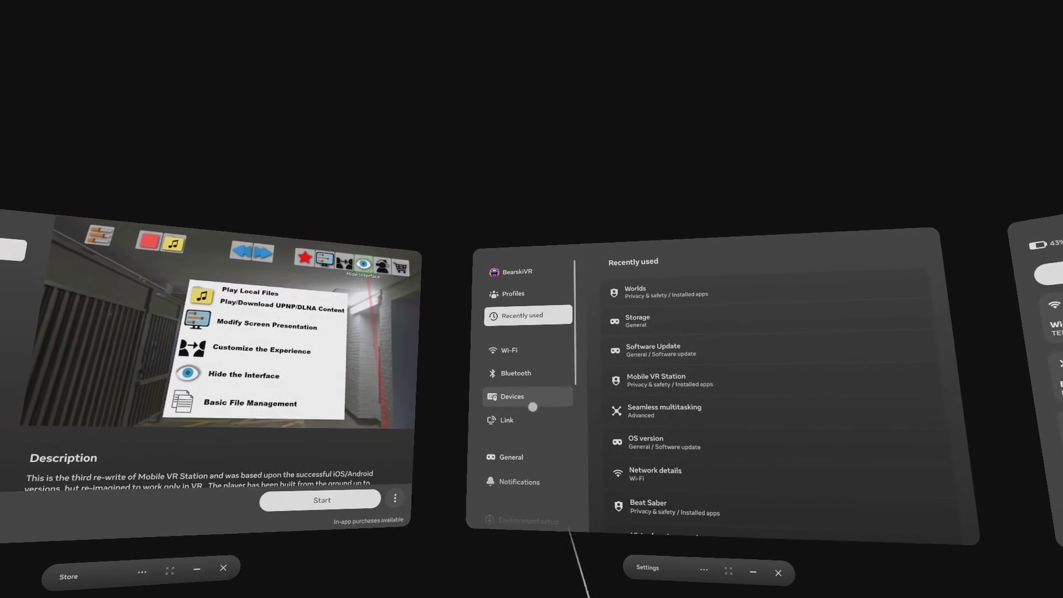
scroll(534, 408, "down", 2)
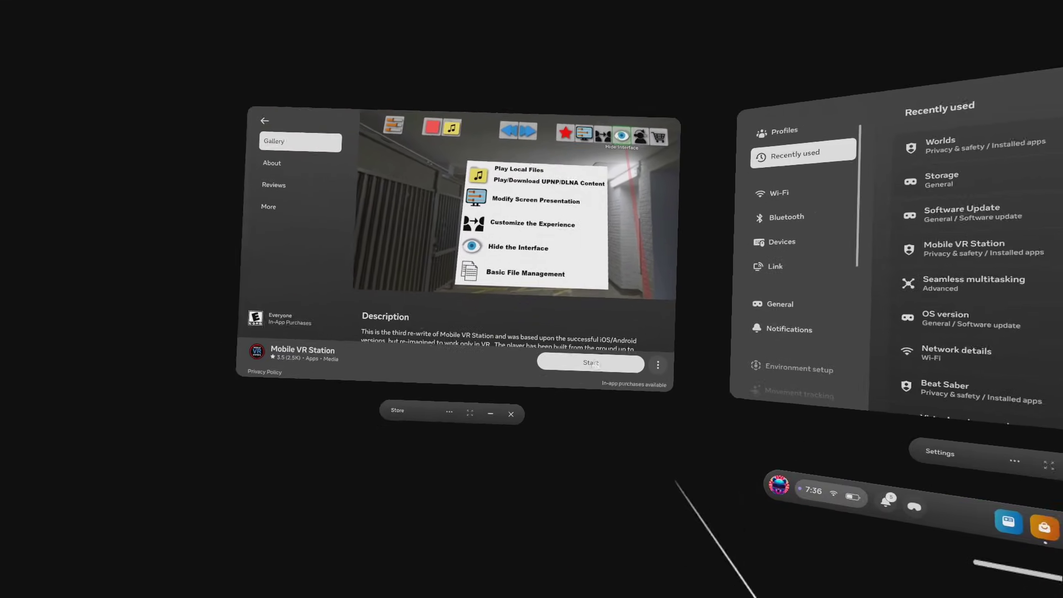
left_click(591, 364)
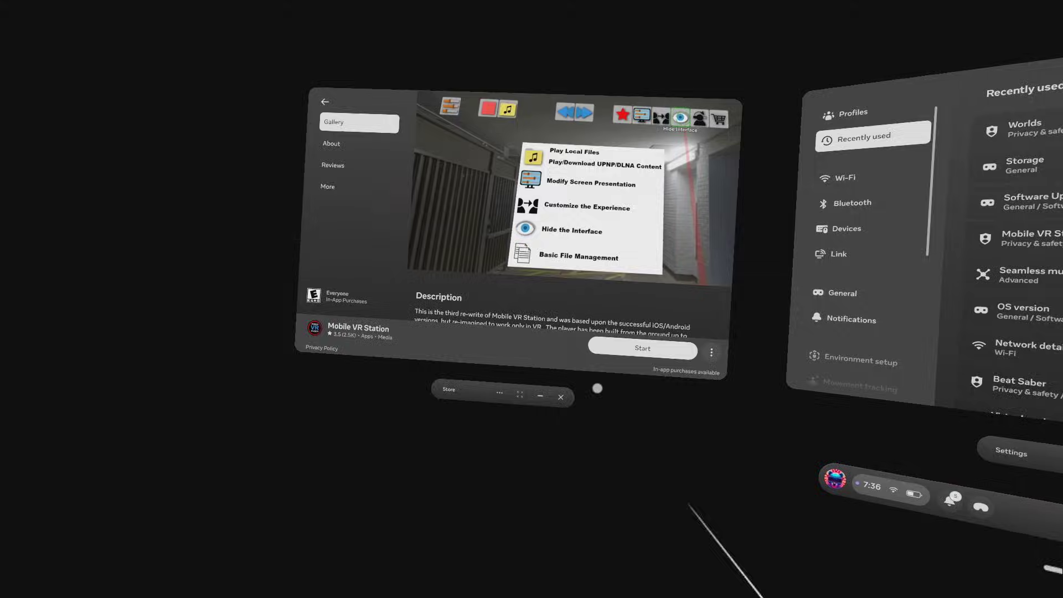
scroll(589, 363, "down", 2)
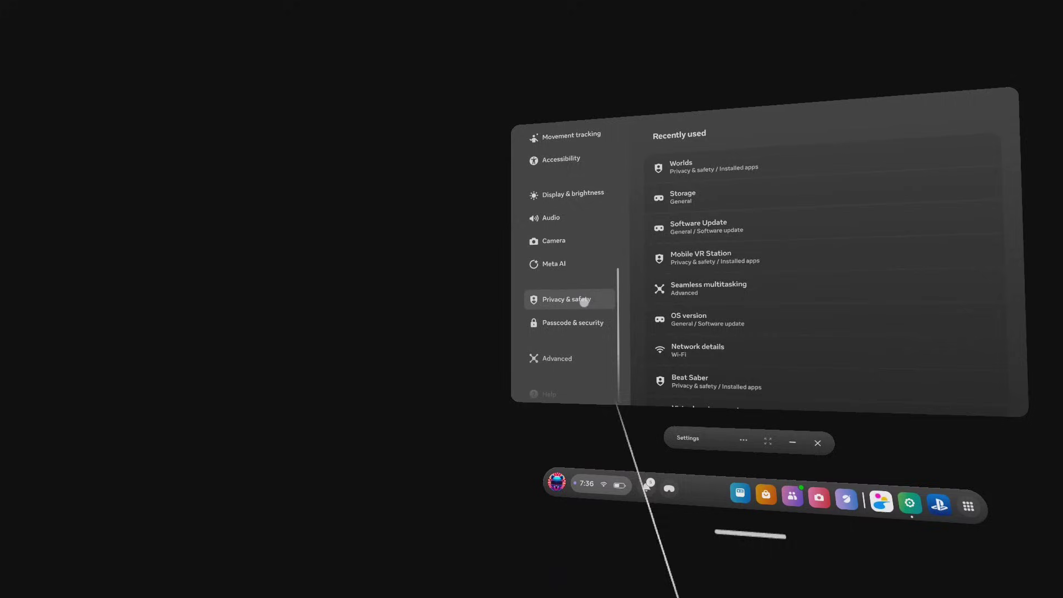
left_click(554, 382)
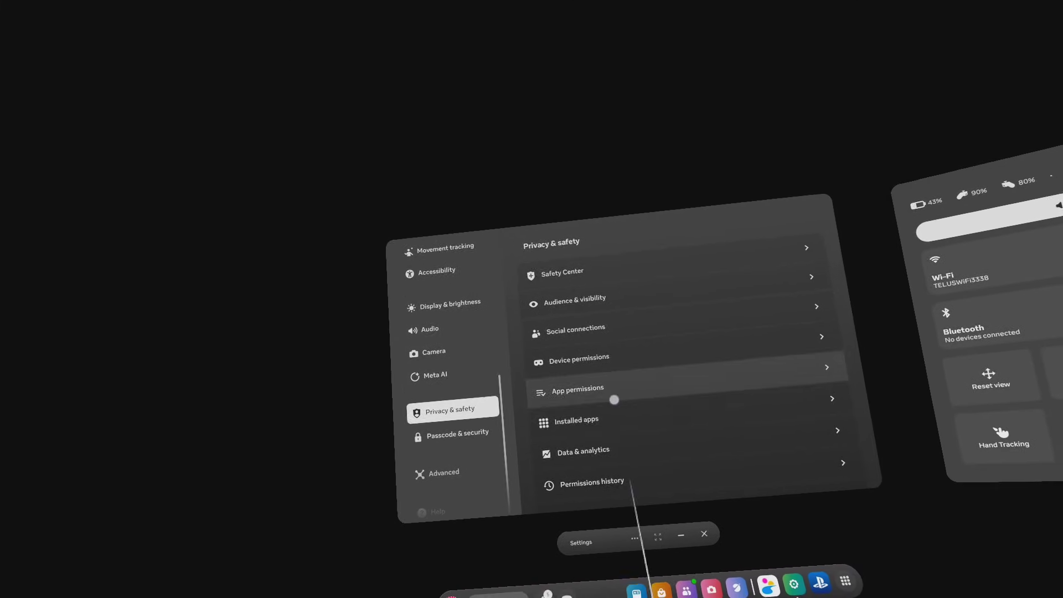
Under Installed apps, set Mobile VR Station's release channel to Old Oculus Version (Opt-in).
left_click(593, 316)
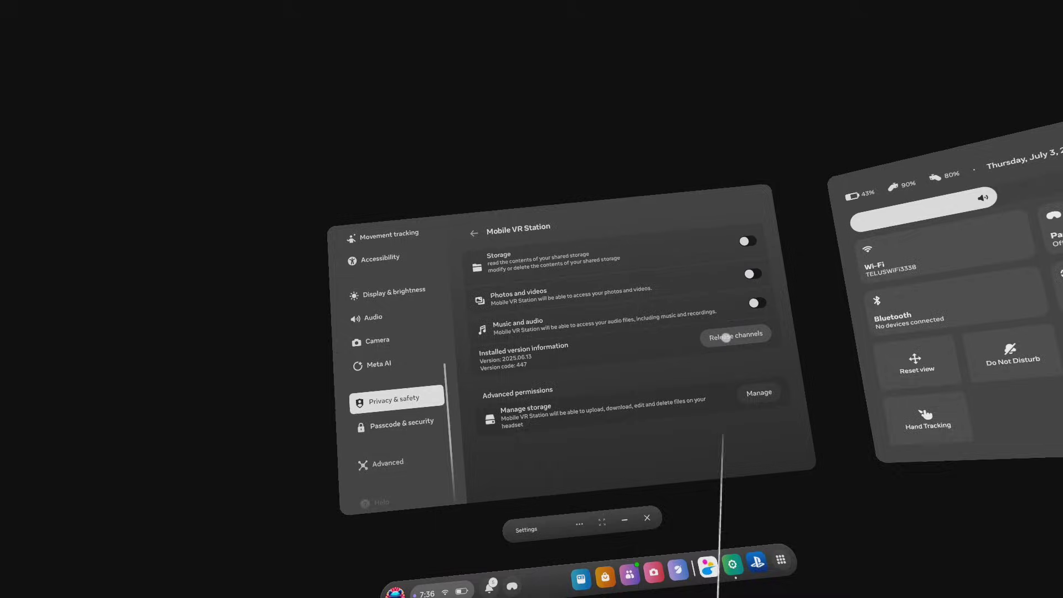
left_click(726, 337)
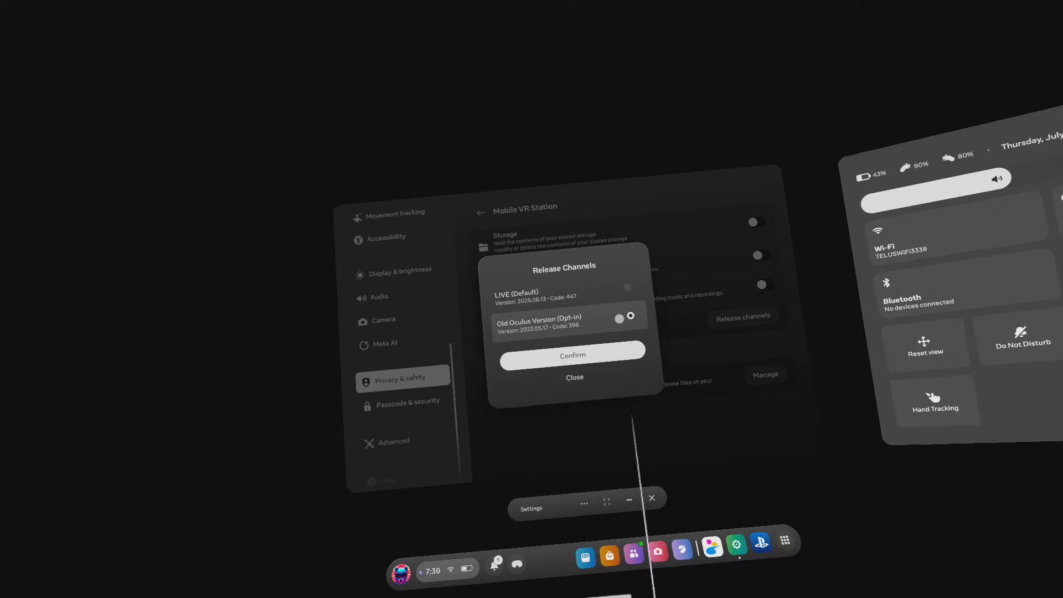
left_click(592, 348)
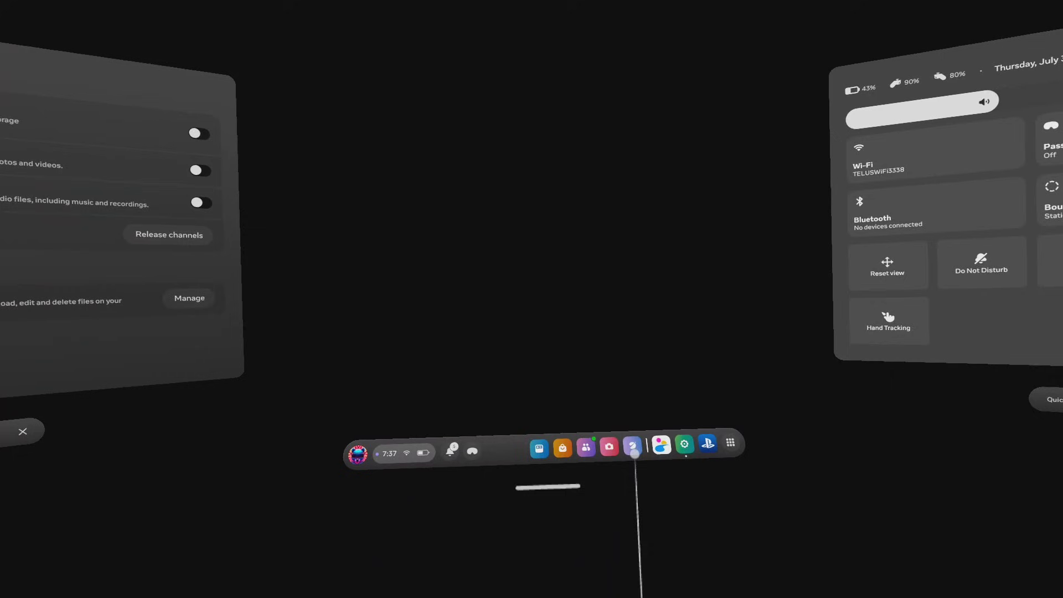
Google 'side' in the Browser and open the SideQuest: Home result.
left_click(593, 542)
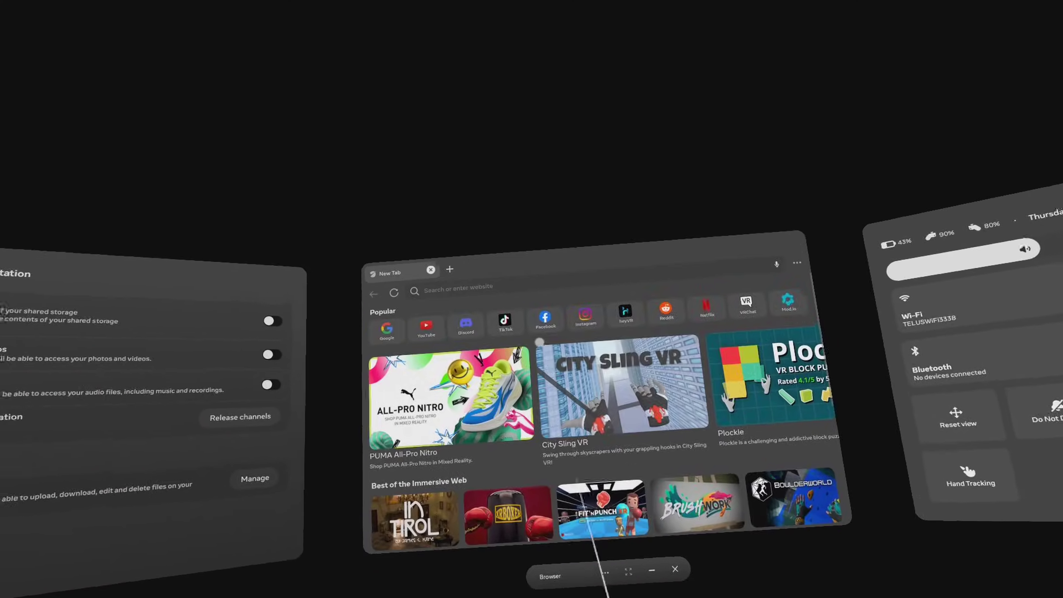
left_click(441, 332)
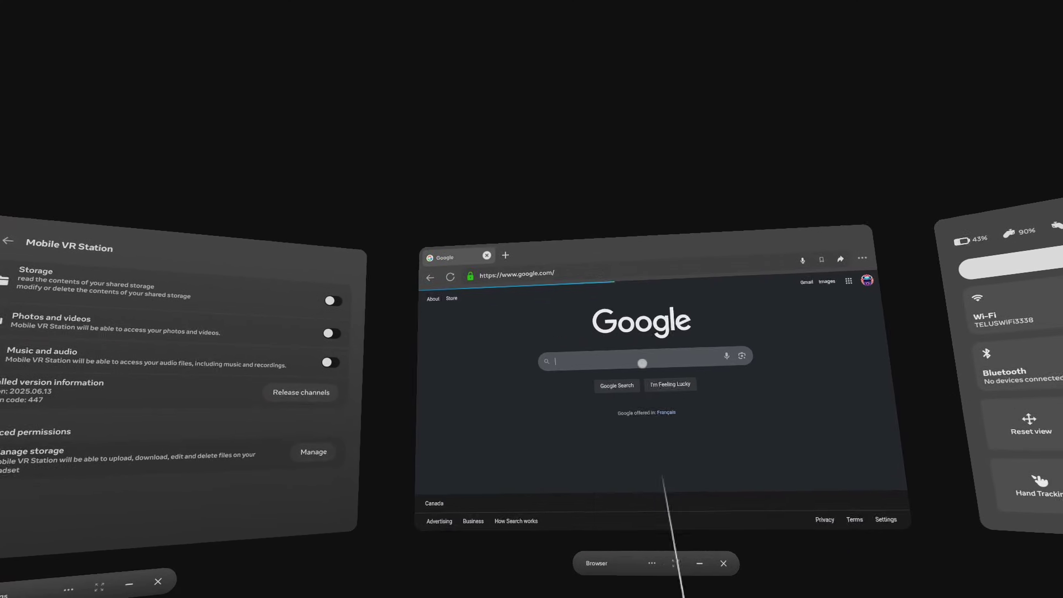
left_click(595, 355)
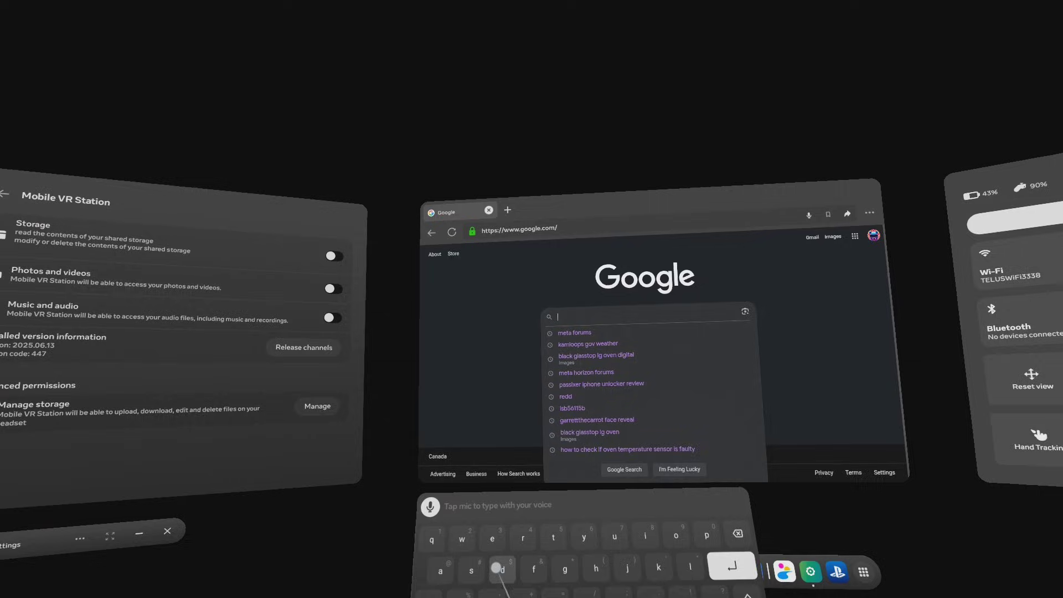
type("sidequest")
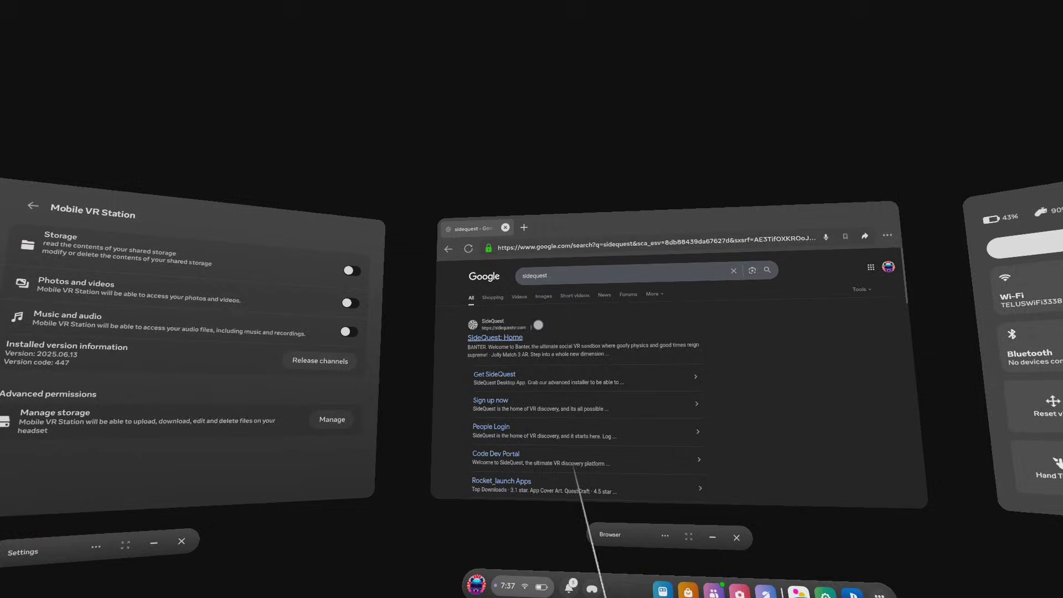
left_click(510, 333)
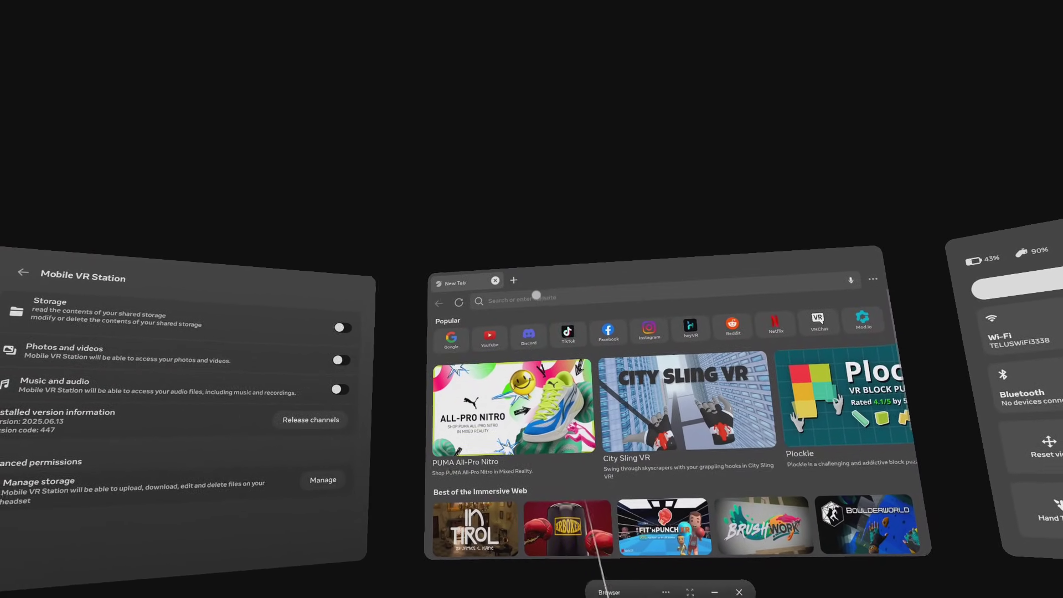
Go to sidequestvr.com, open the login page and sign in to the SideQuest account.
left_click(544, 288)
type("s")
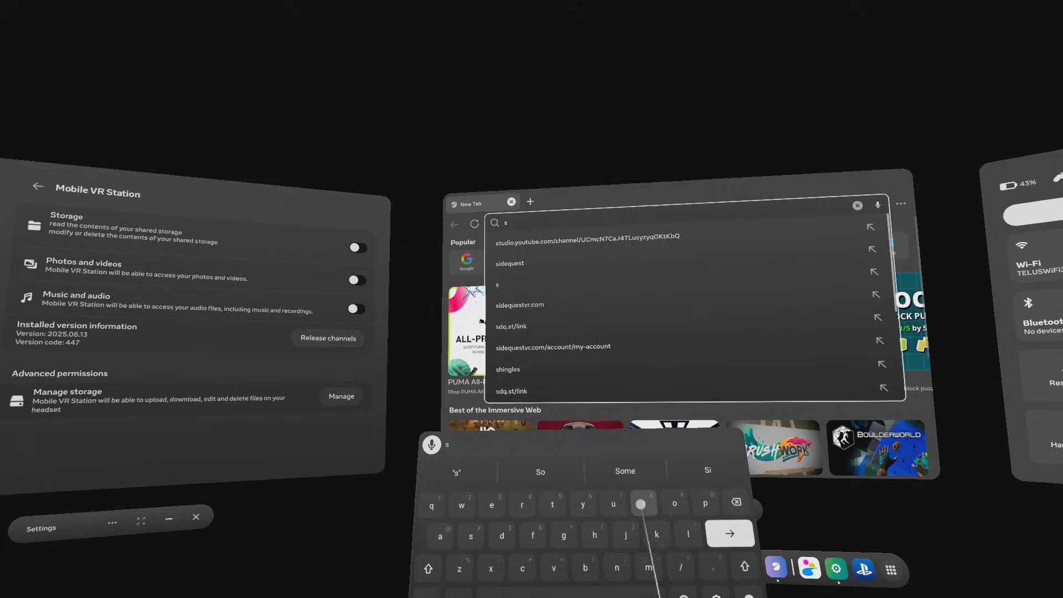
type("idequestvr.com/")
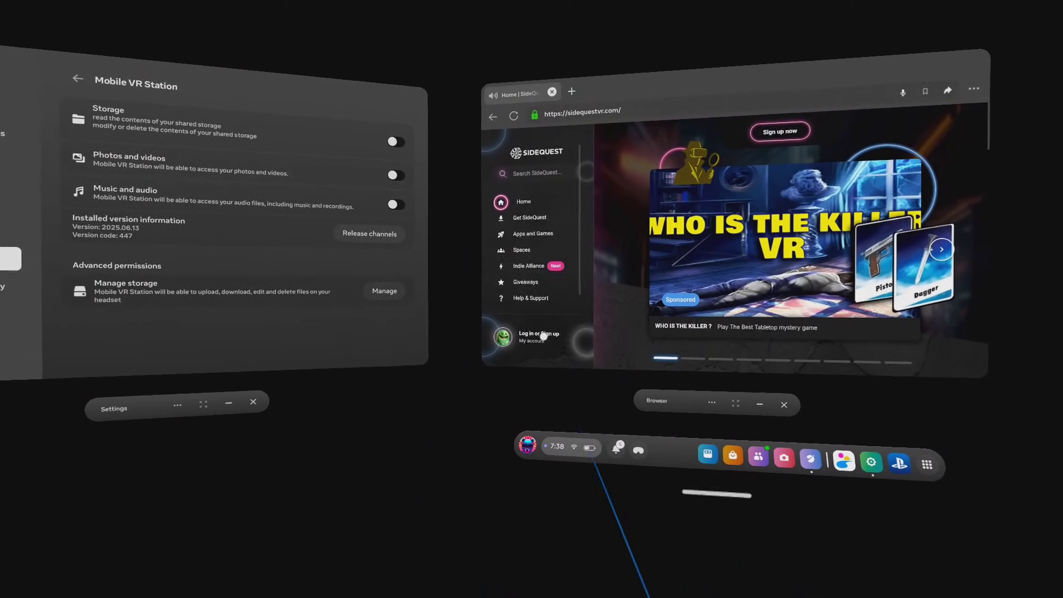
left_click(544, 336)
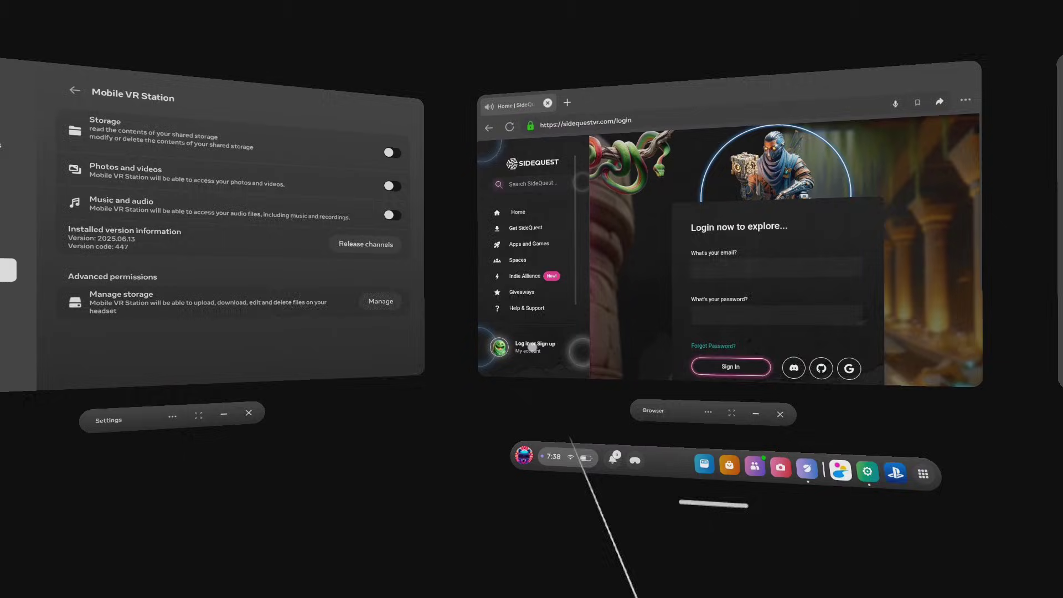
left_click(576, 447)
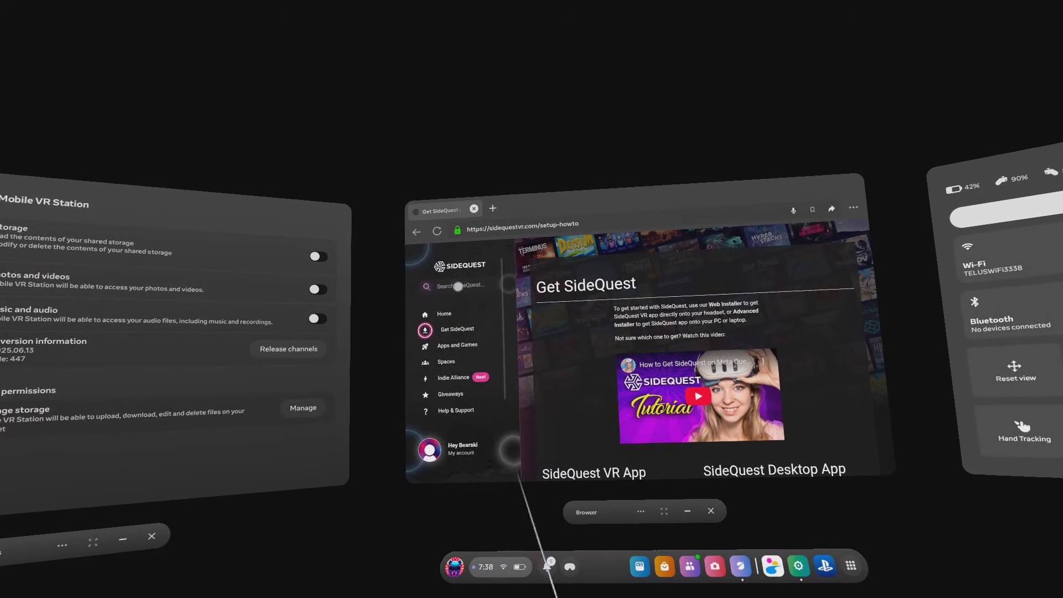
Enter 'Sidequest' in the SideQuest site's search box.
type("S")
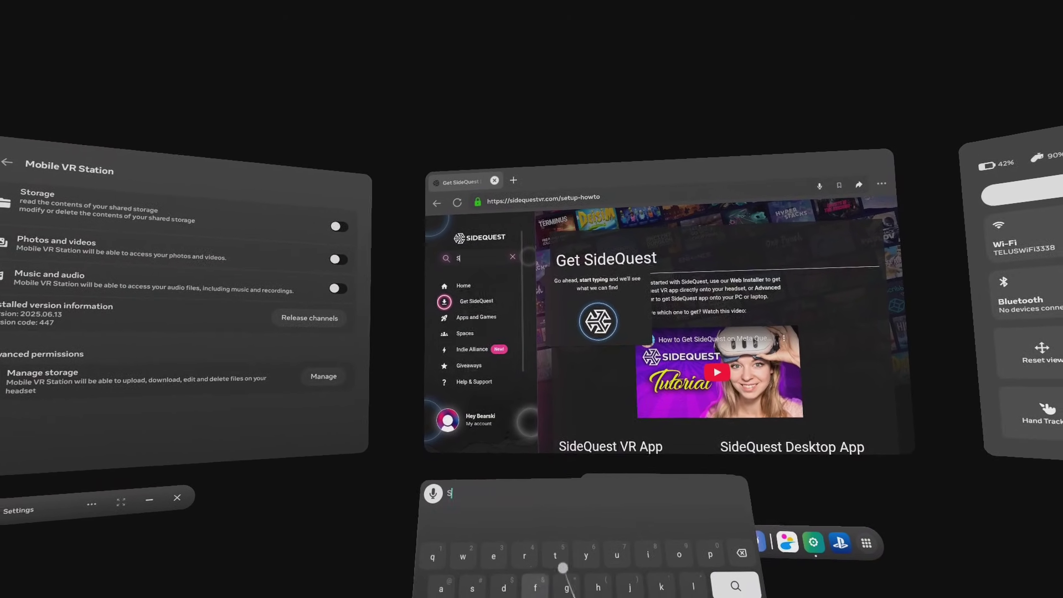
type("ideque")
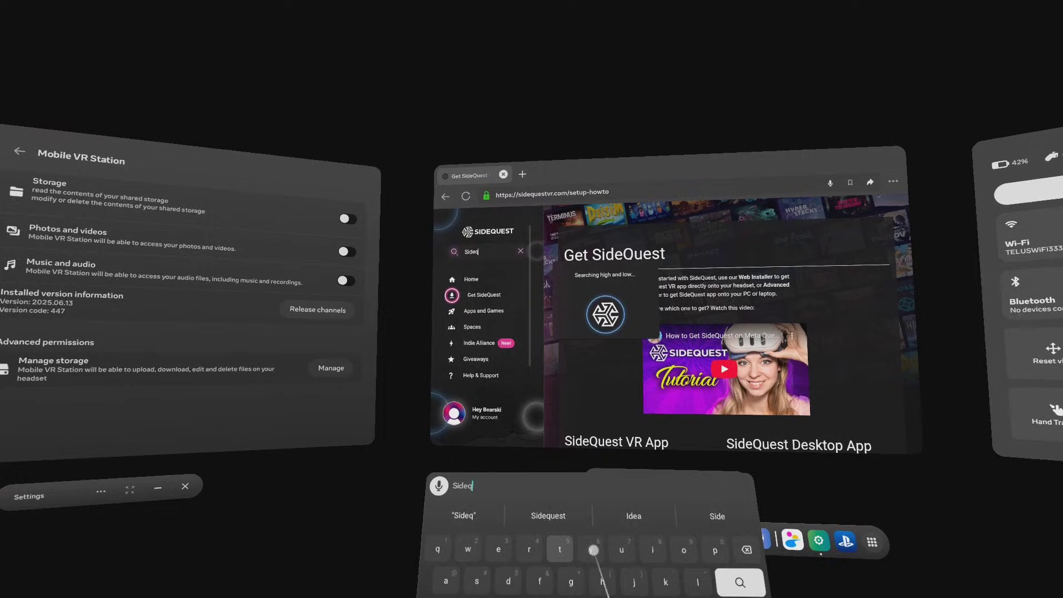
type("st")
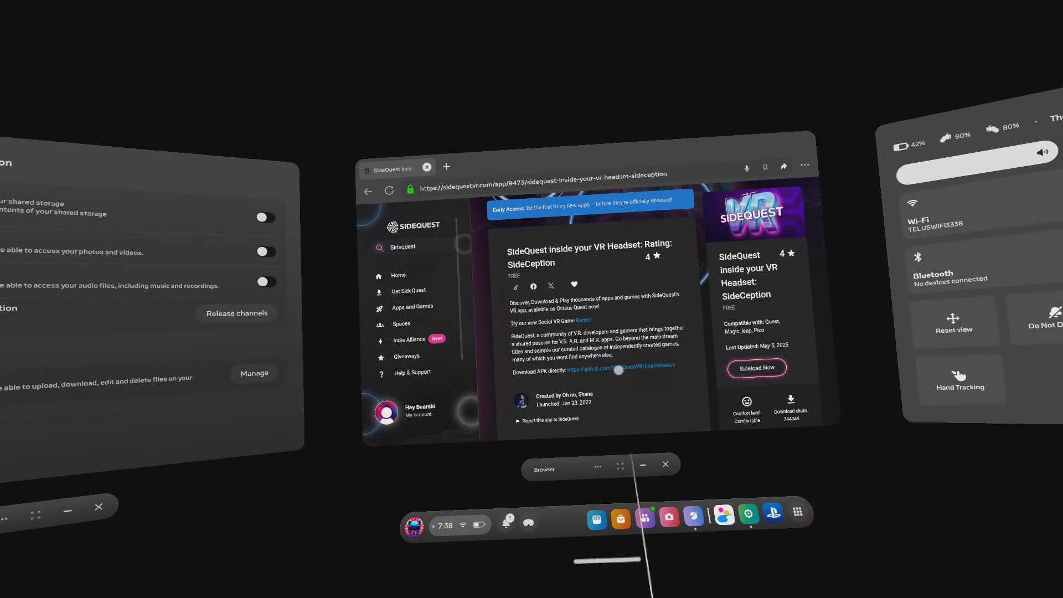
Follow the direct APK link to GitHub and download the v1.39 app-release.apk.
left_click(615, 368)
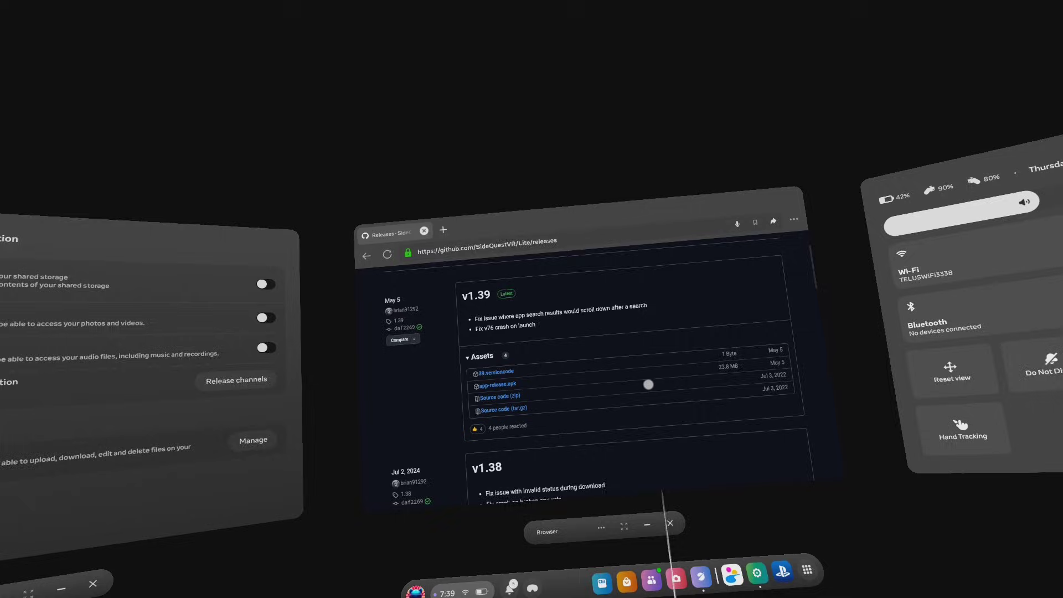
left_click(537, 381)
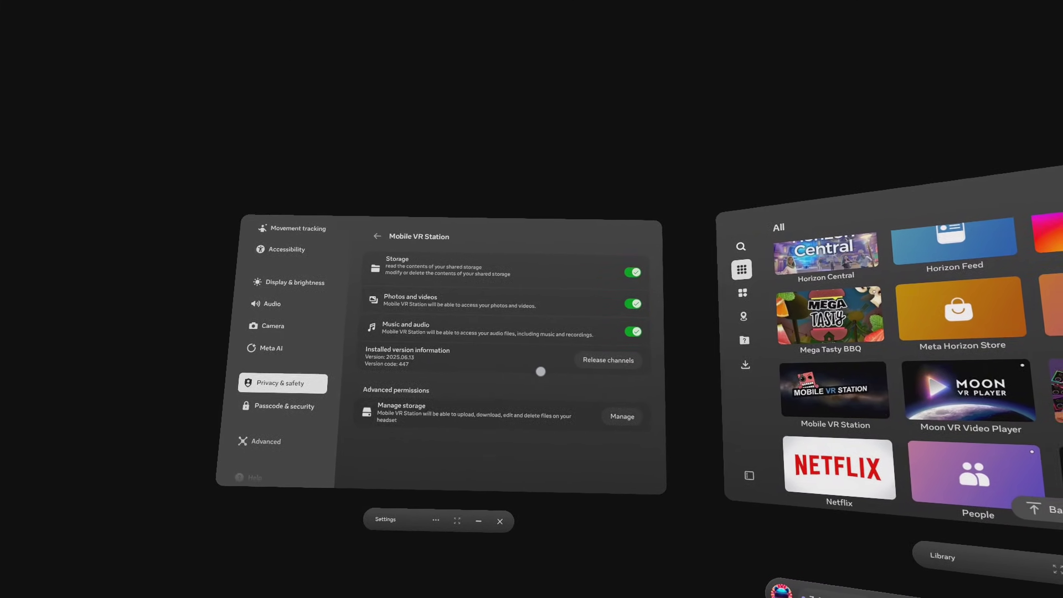
left_click(611, 360)
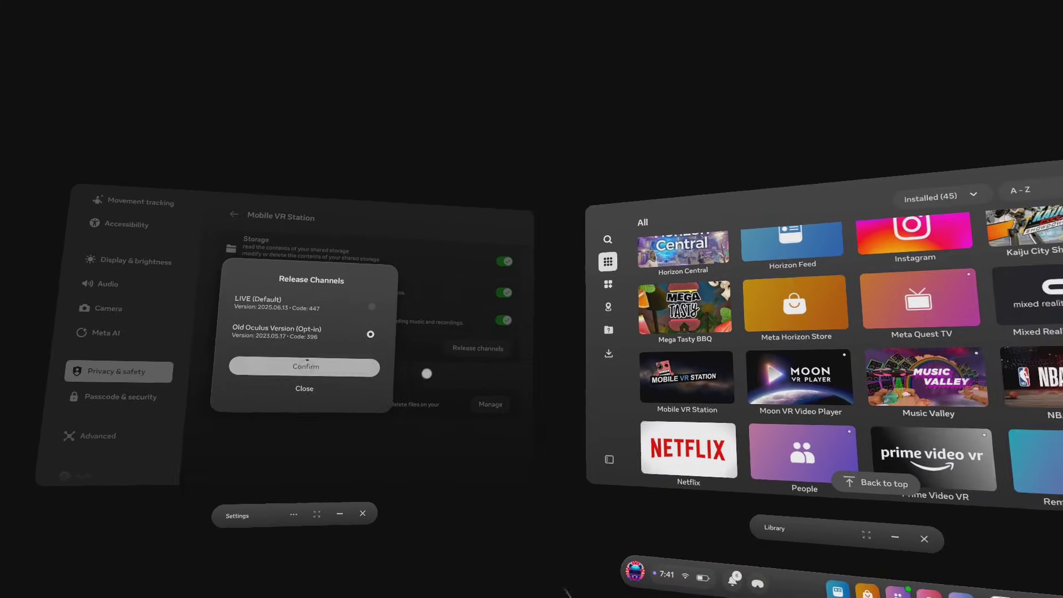
Dismiss the release channel prompt and open Mobile VR Station's details from its Library tile menu.
left_click(500, 368)
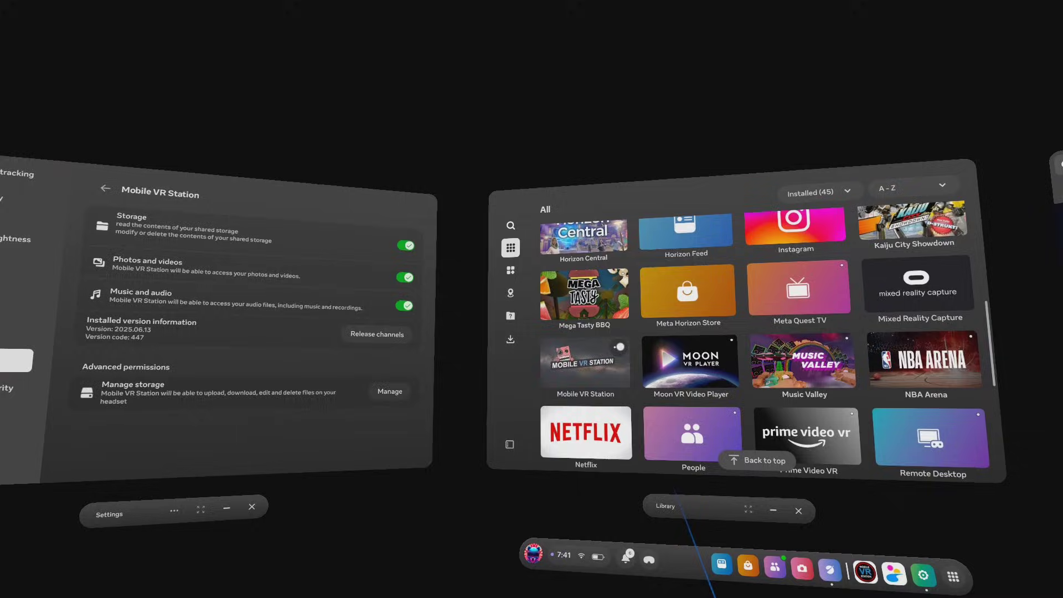
left_click(898, 365)
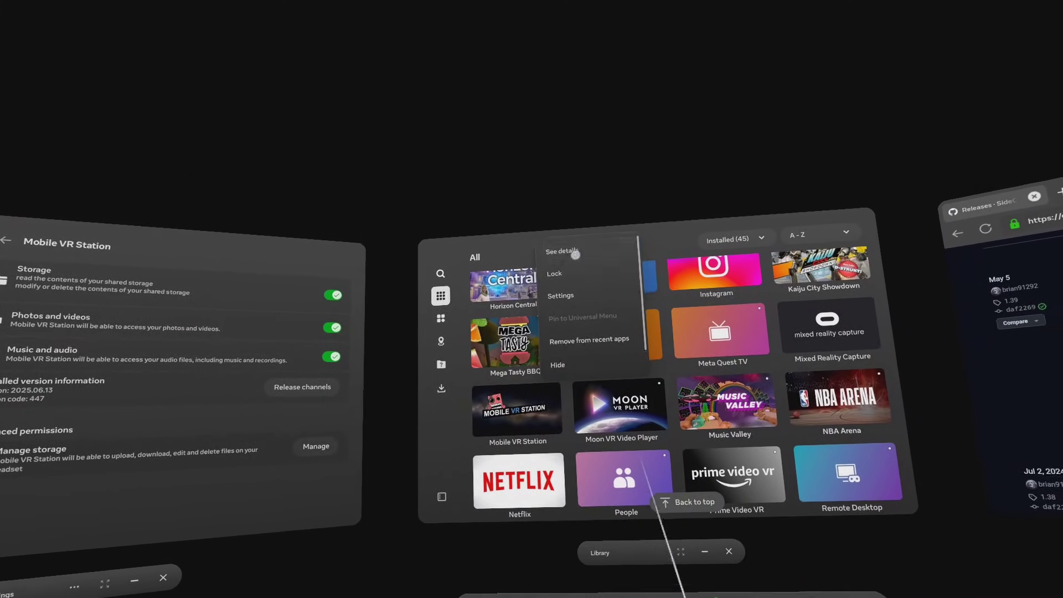
left_click(576, 255)
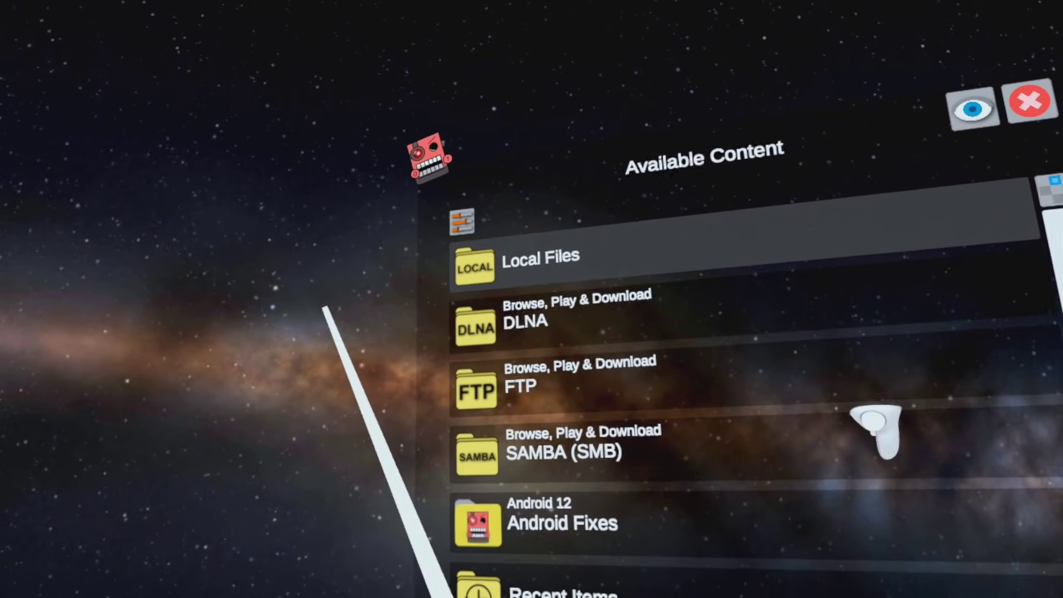
Grant Mobile VR Station scoped storage access to the headset's Download folder, then exit the app.
left_click(473, 265)
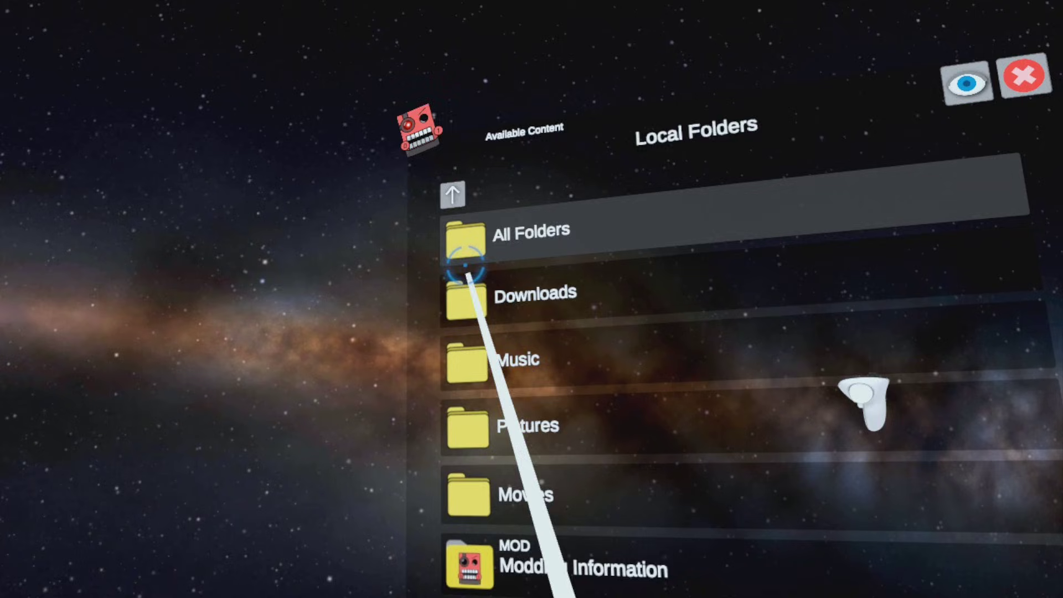
left_click(468, 237)
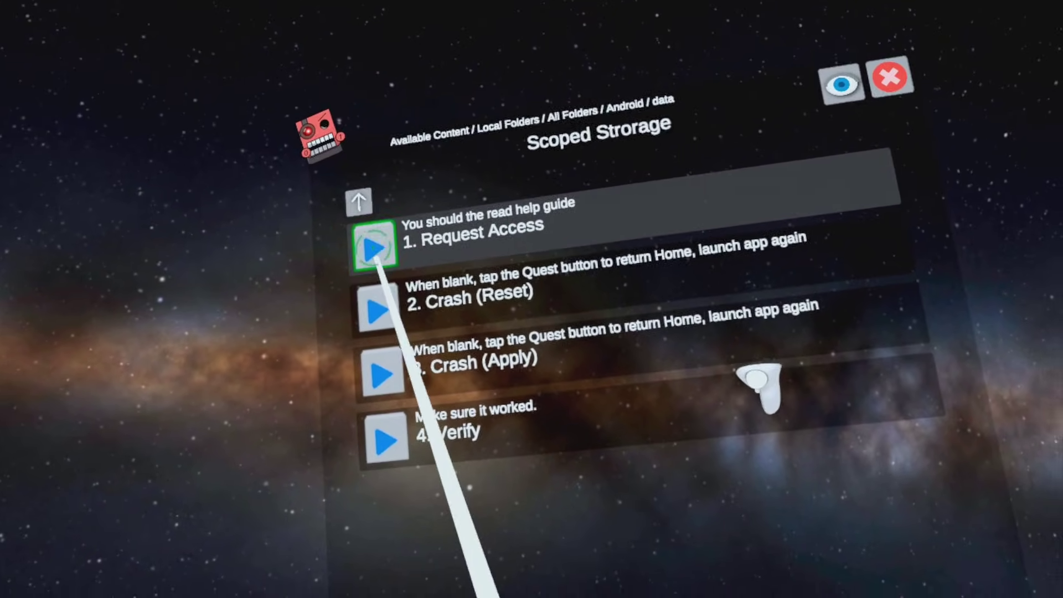
left_click(375, 247)
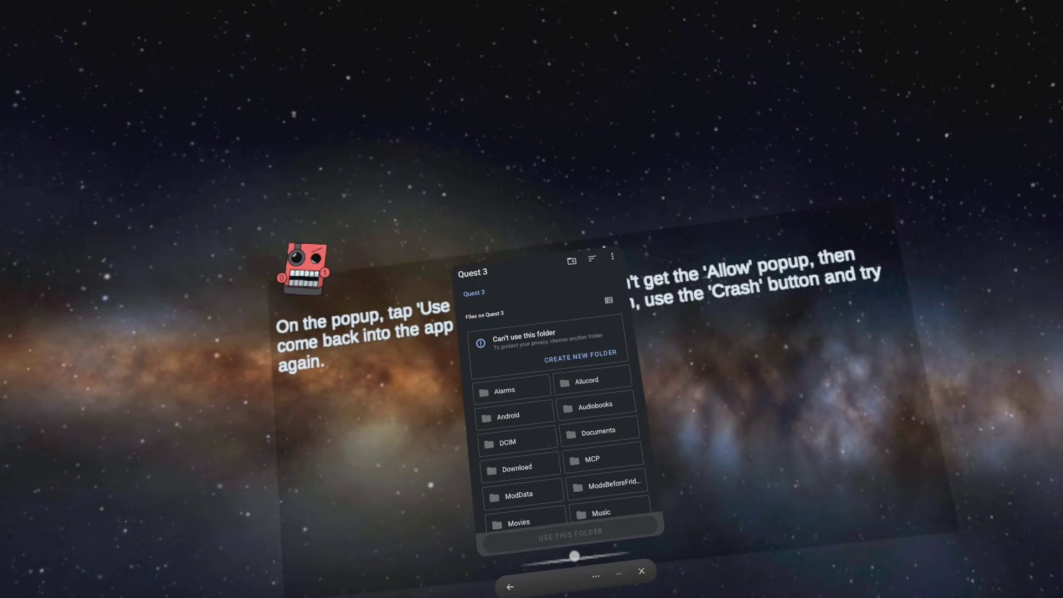
left_click(516, 455)
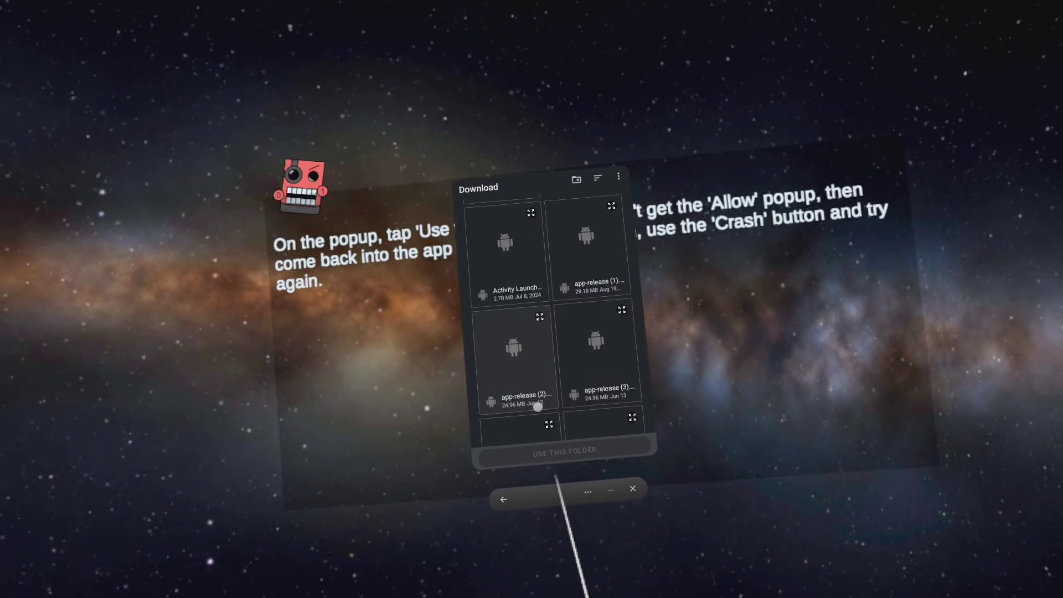
scroll(606, 366, "down", 2)
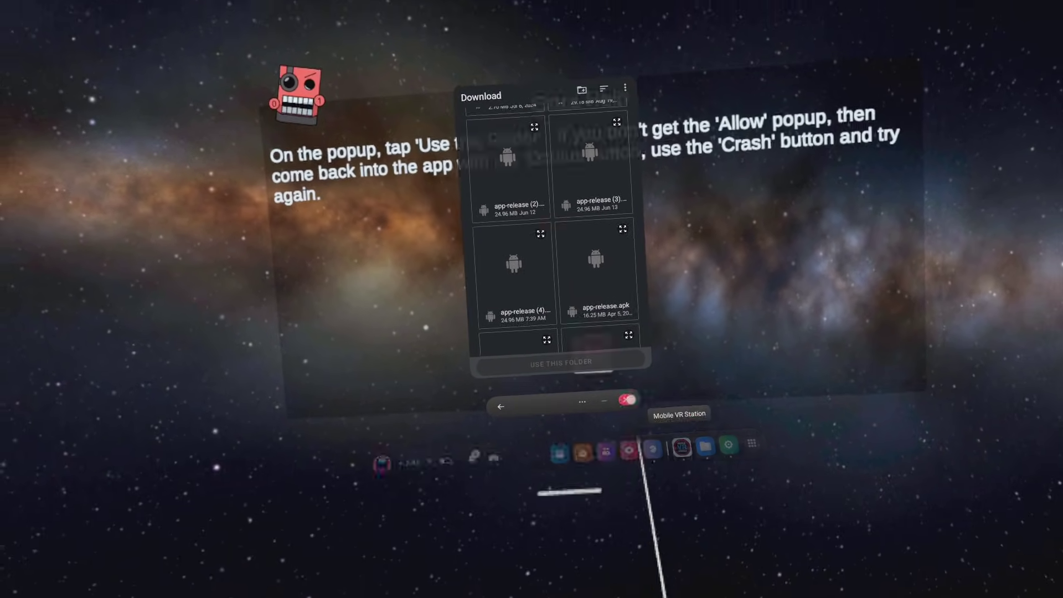
left_click(640, 439)
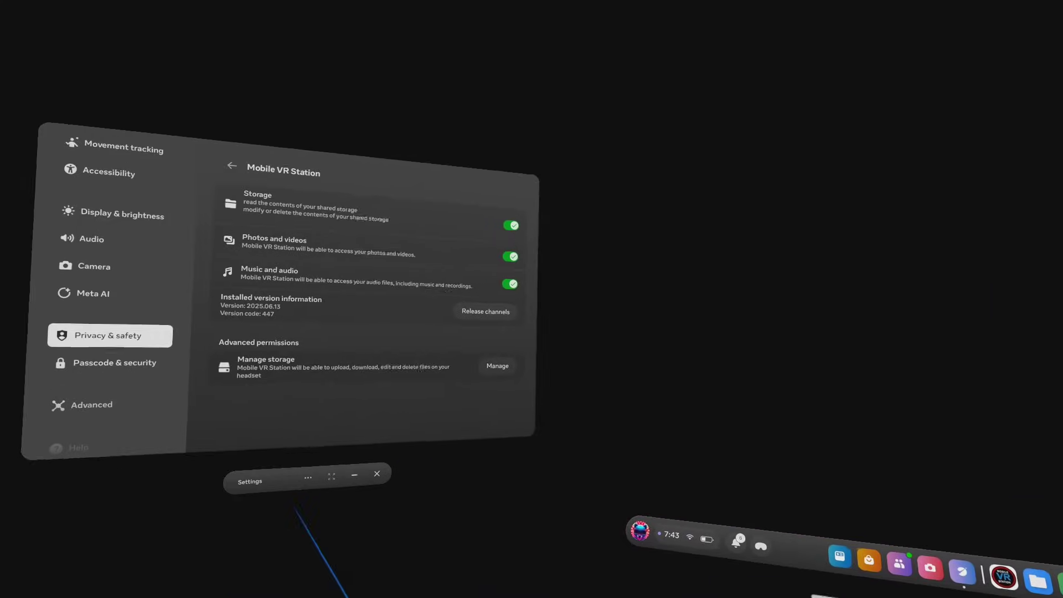
Launch SideQuest from the Library's Unknown Sources app list.
left_click(1007, 560)
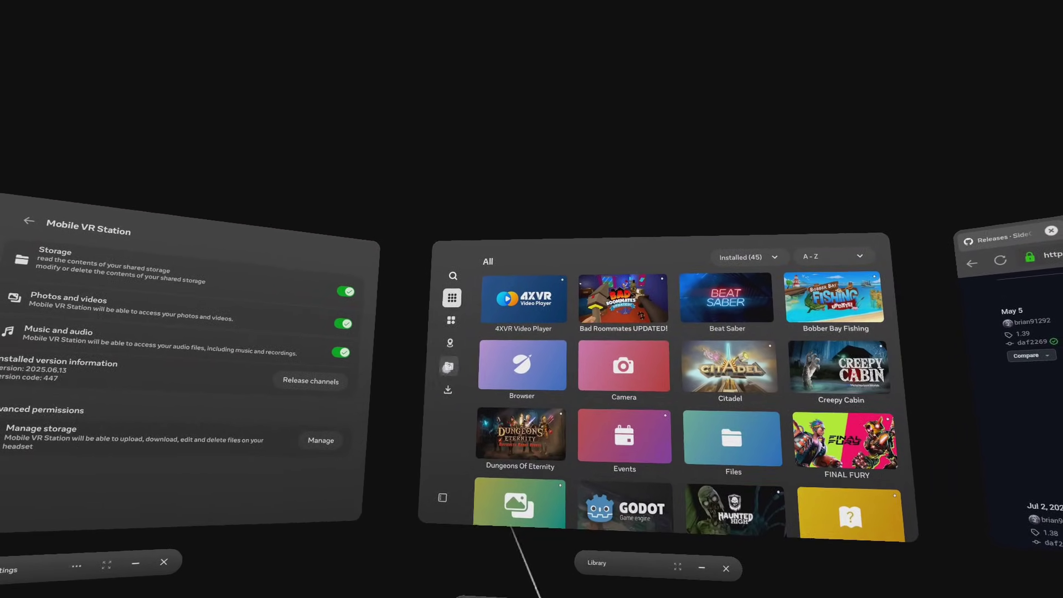
left_click(394, 391)
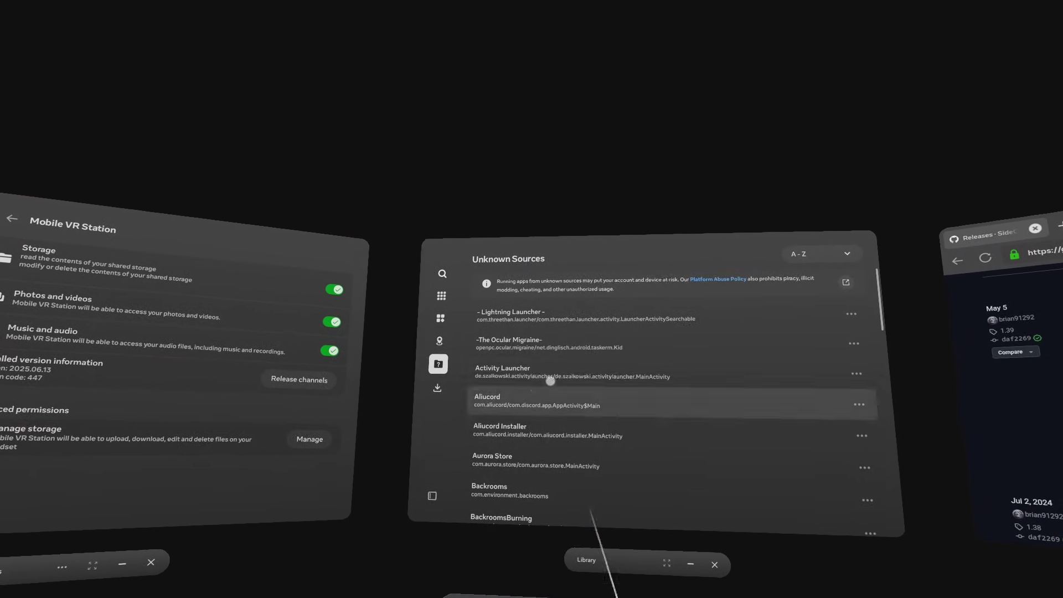
scroll(588, 417, "down", 3)
scroll(574, 425, "down", 9)
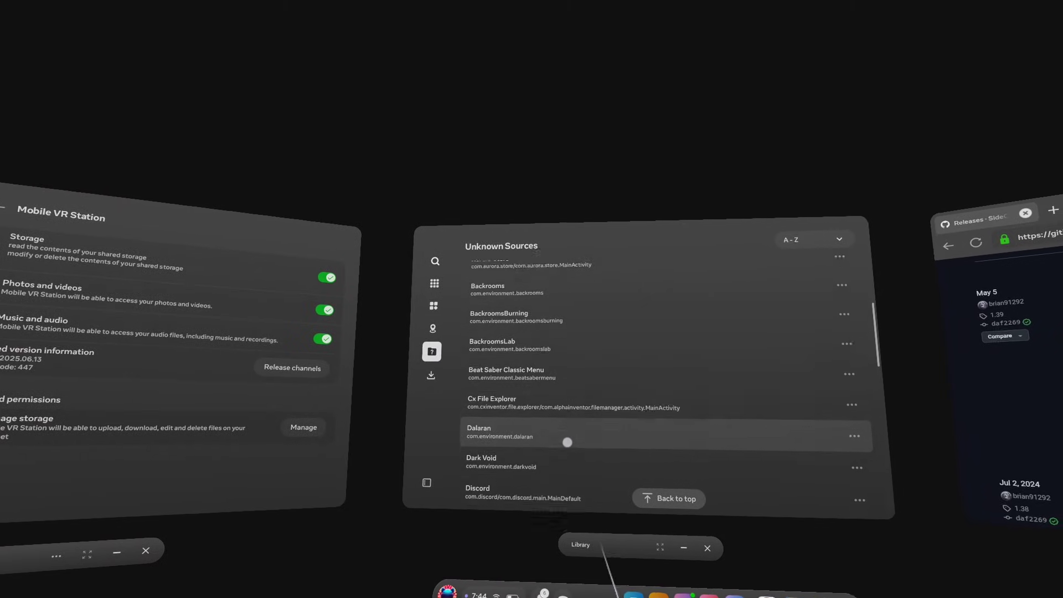
scroll(565, 429, "down", 5)
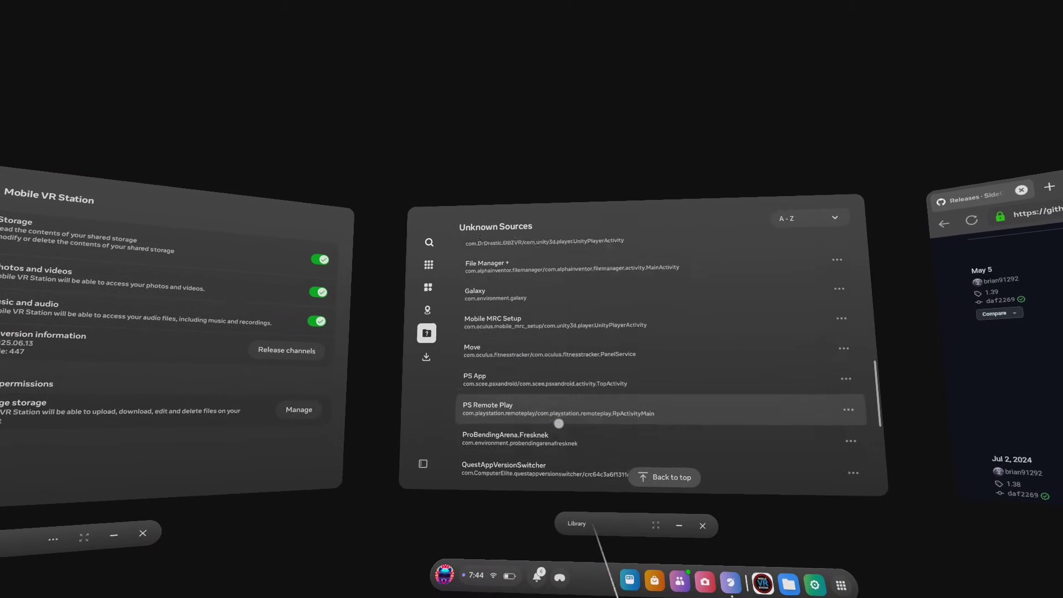
scroll(554, 421, "down", 2)
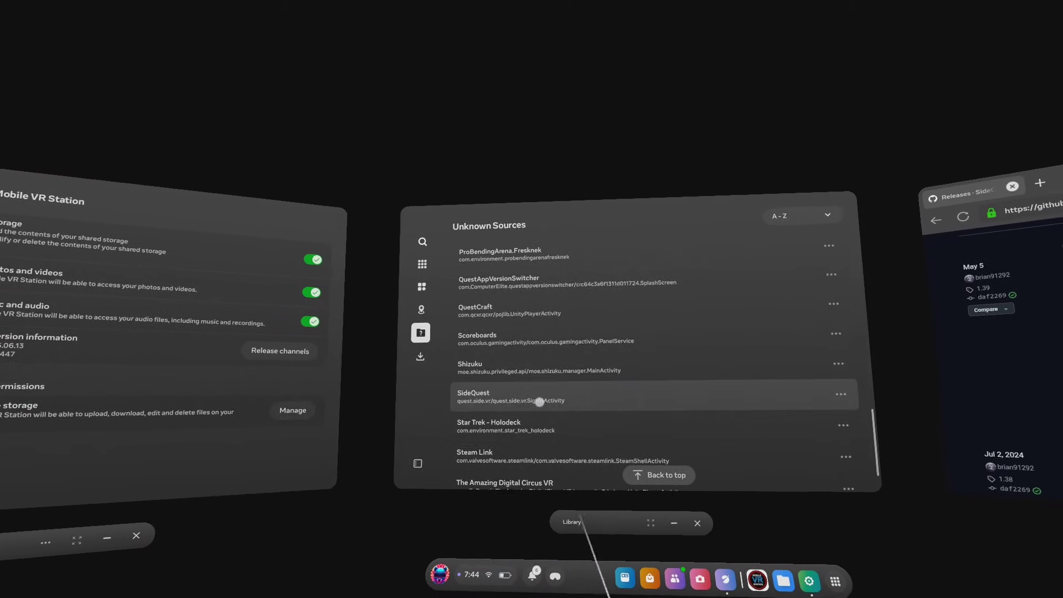
left_click(546, 396)
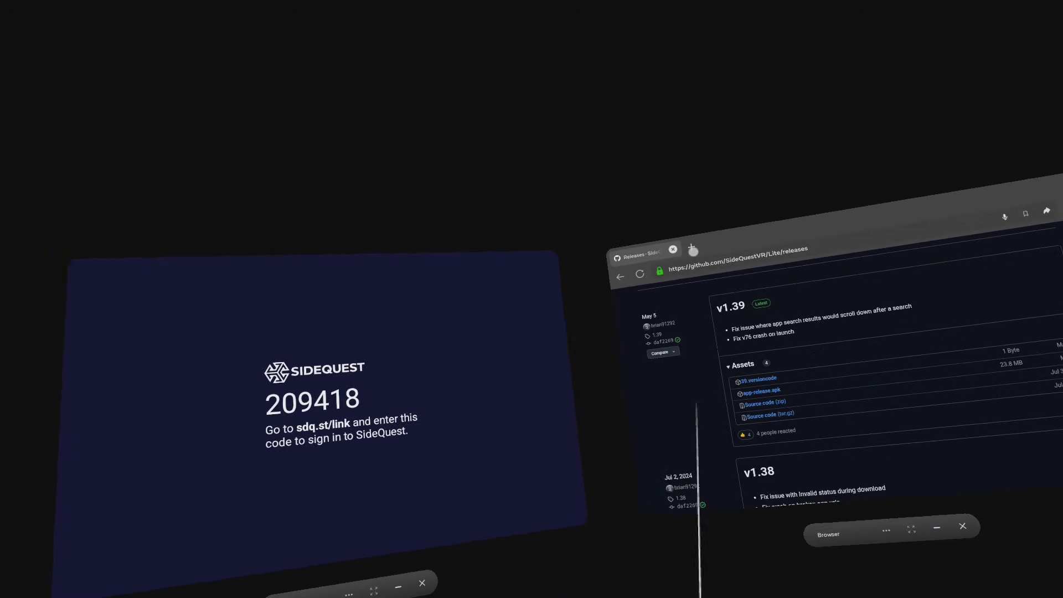
Go to sdq.st/link, enter the headset's six-digit link code, and confirm linking to the account.
left_click(698, 266)
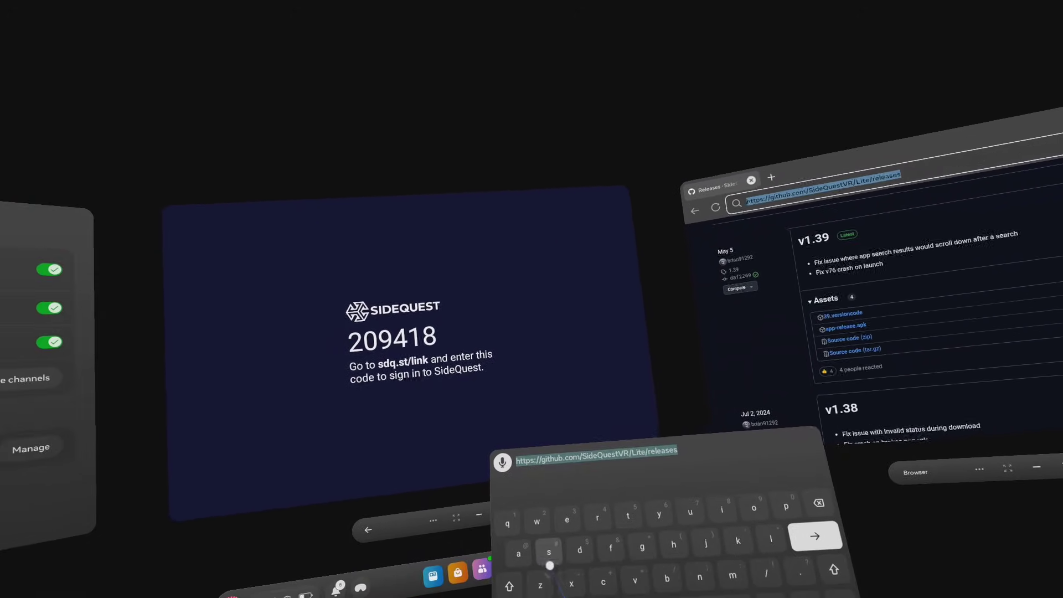
type("sdq")
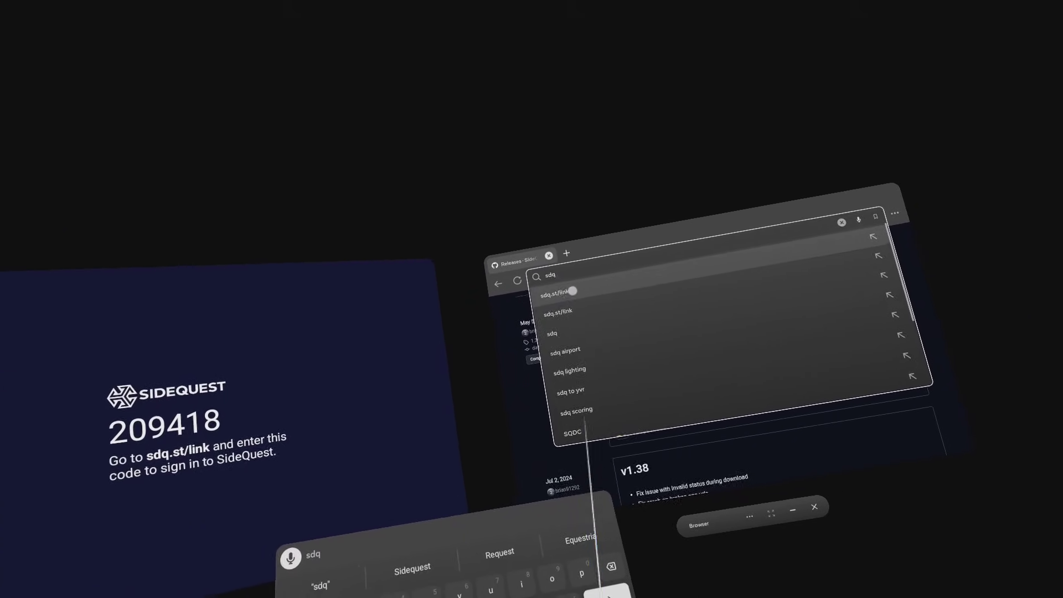
left_click(704, 293)
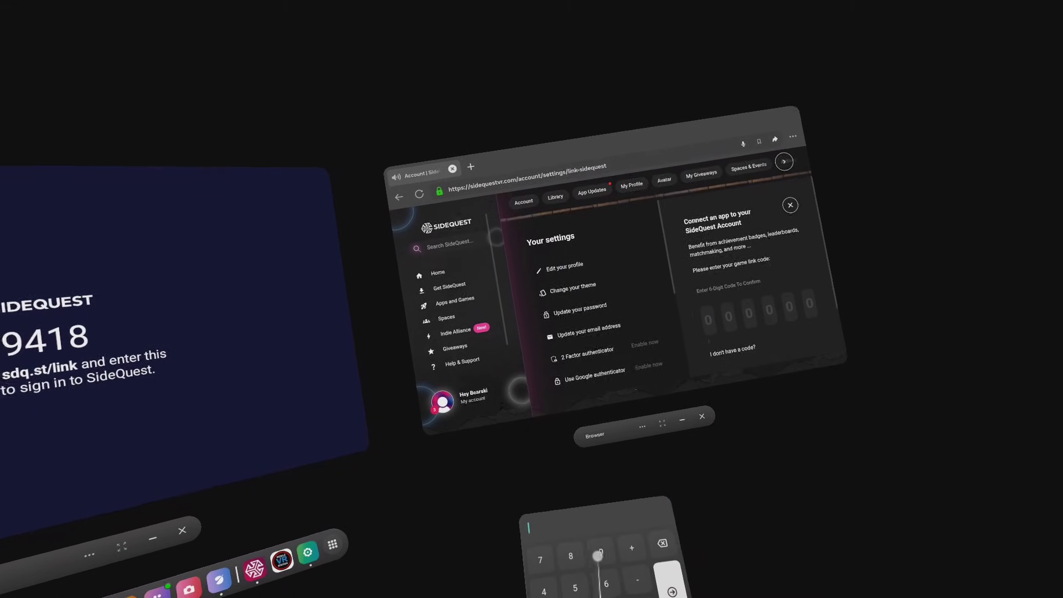
type("20")
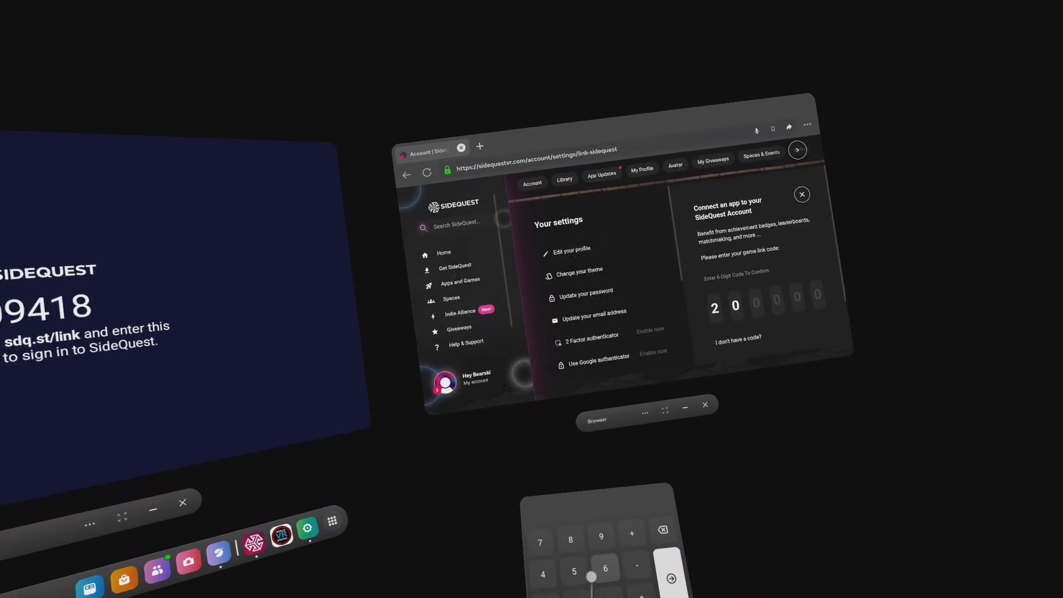
type("9")
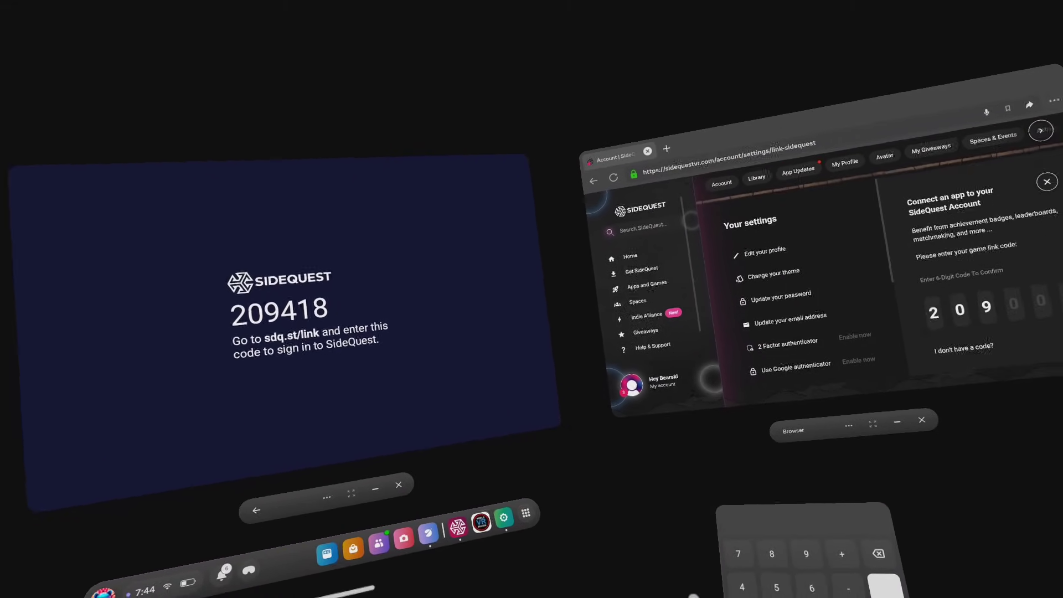
type("418")
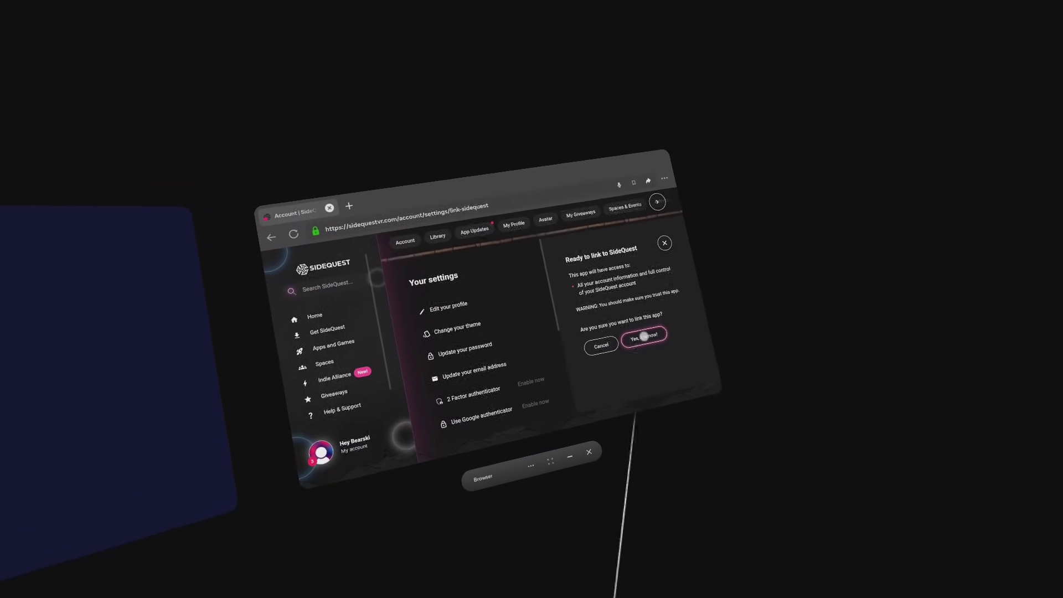
left_click(645, 338)
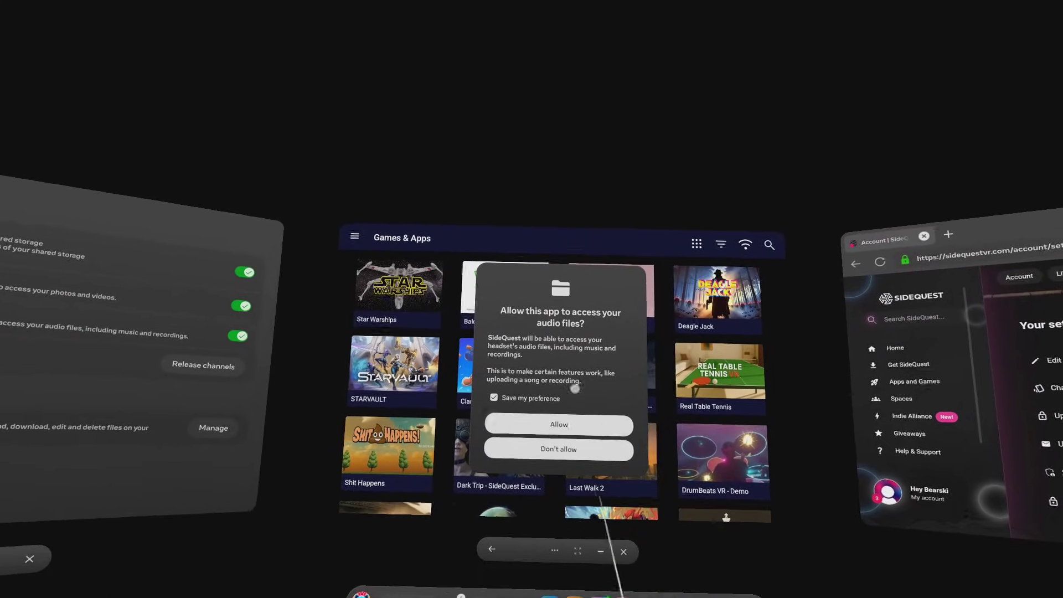
Answer the audio-files permission request, then sideload Star Warships from its listing.
left_click(590, 453)
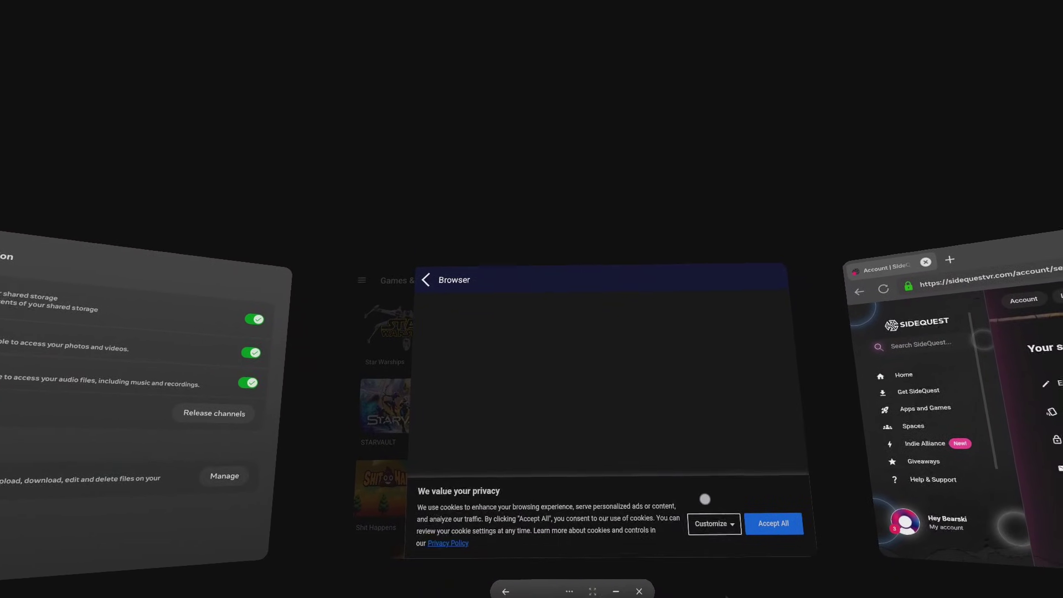
scroll(656, 411, "down", 3)
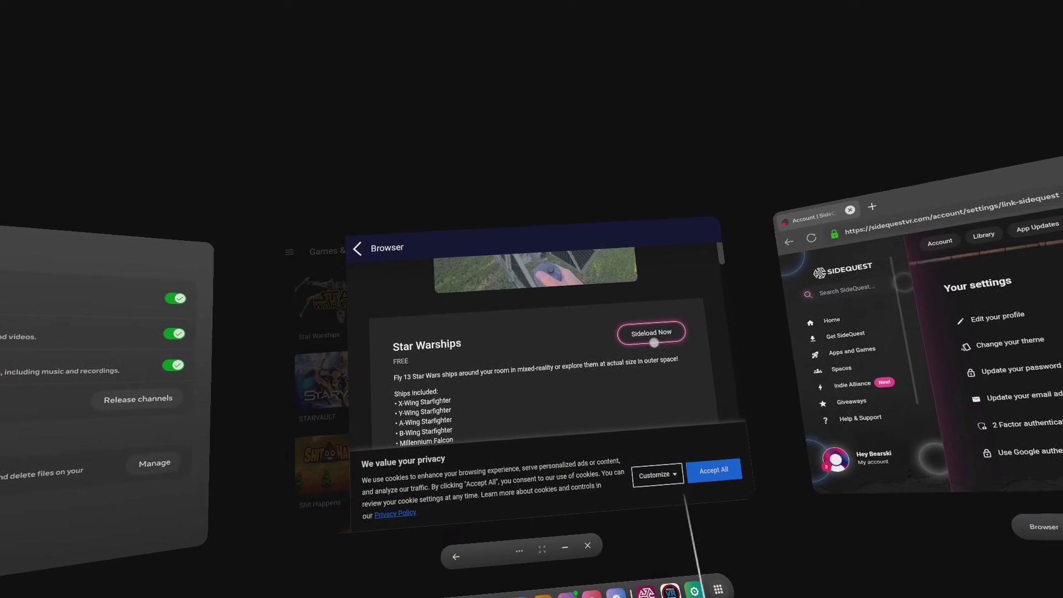
left_click(625, 339)
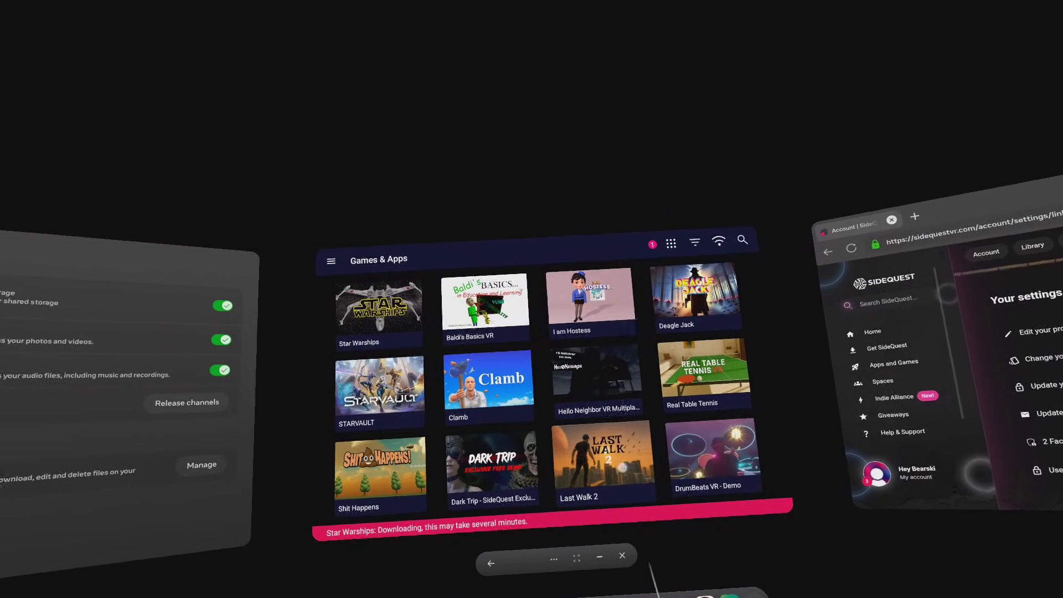